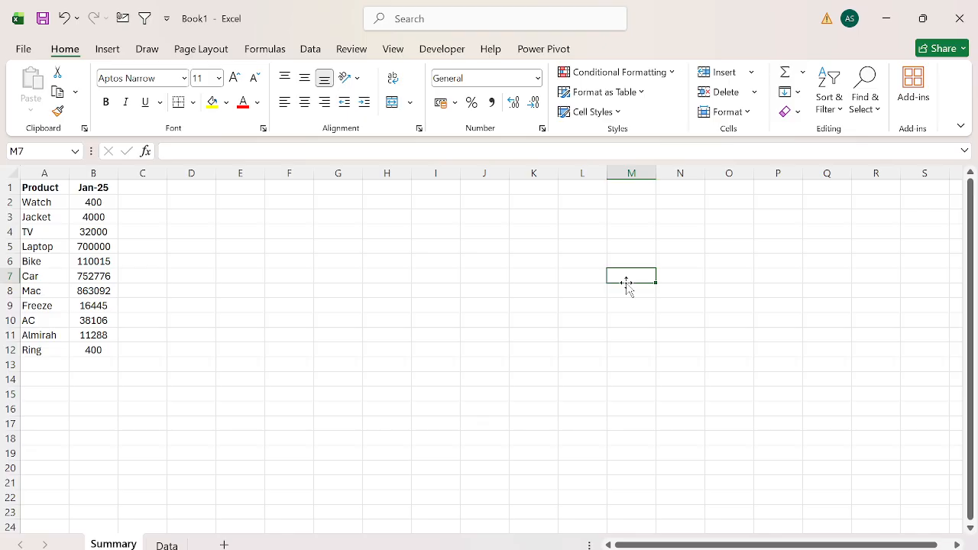
Review the product list on the Summary sheet and the formula behind the Watch value in B2.
key("ctrl+Left")
key("ctrl+Up")
key("Down")
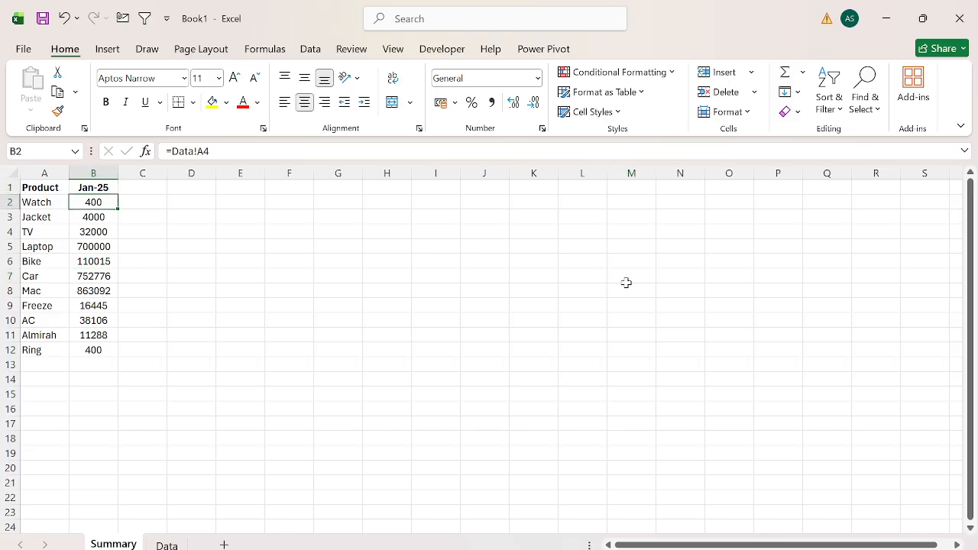
key("Up")
key("Left")
key("ctrl+shift+End")
key("Down")
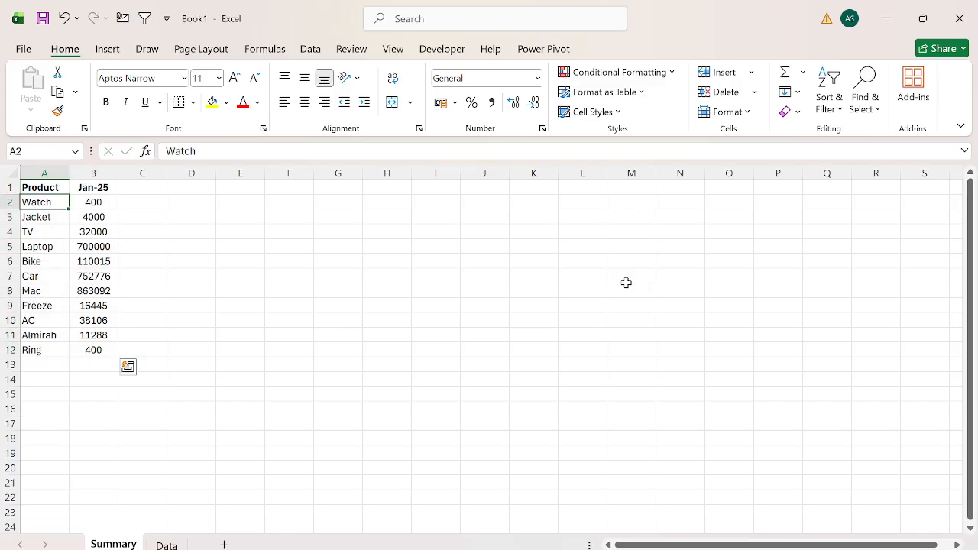
key("Right")
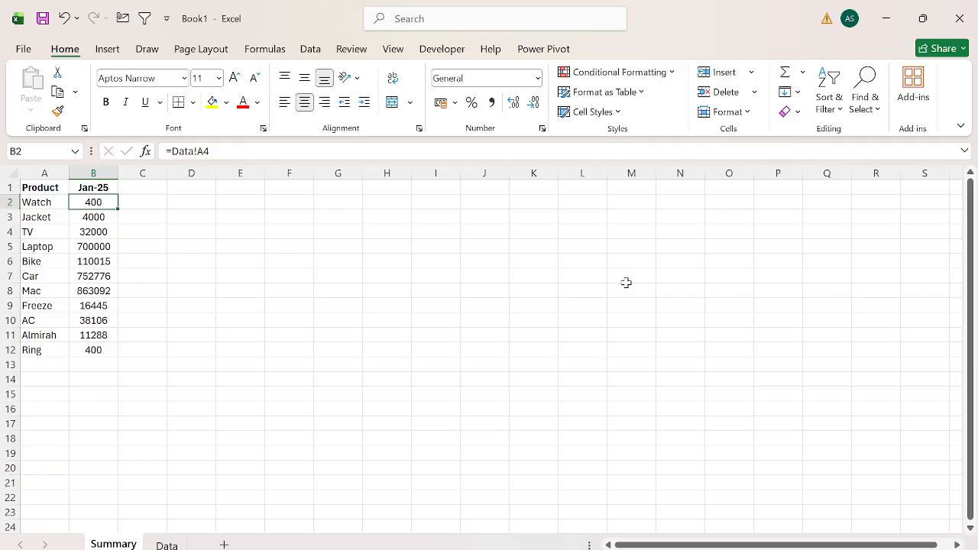
key("Left")
key("ctrl+shift+Right")
Examine how the product values are laid out on the Data sheet, going through the Watch, Jacket and TV columns.
key("ctrl+Page_Down")
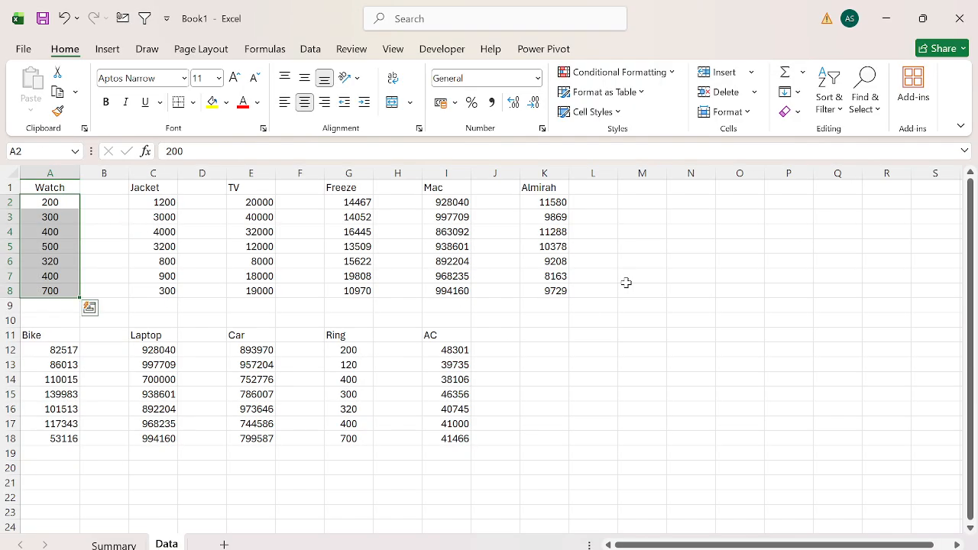
key("Up")
key("ctrl+a")
key("ctrl+a")
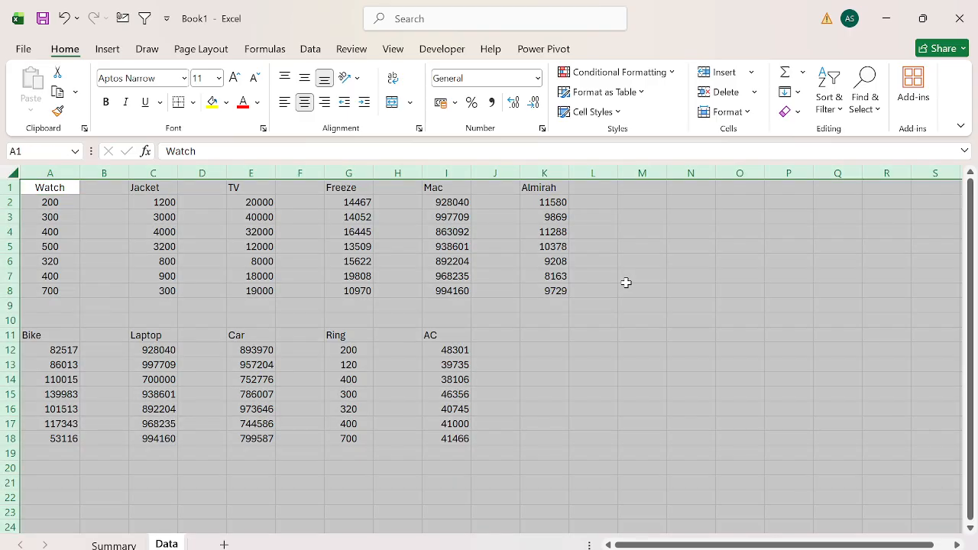
key("Up")
key("ctrl+shift+Down")
key("ctrl+Right")
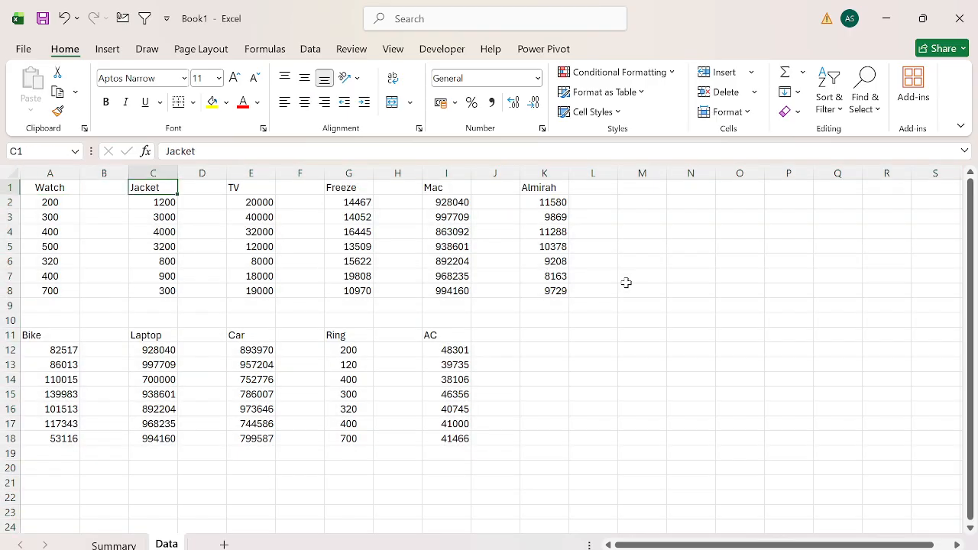
key("ctrl+shift+Down")
key("ctrl+Right")
key("ctrl+shift+Down")
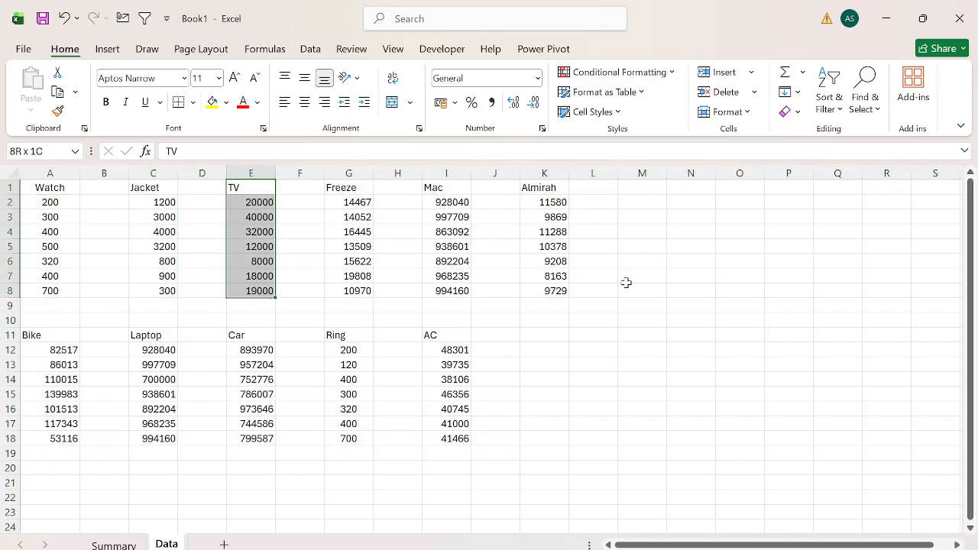
key("Down")
key("ctrl+shift+Down")
key("shift+space")
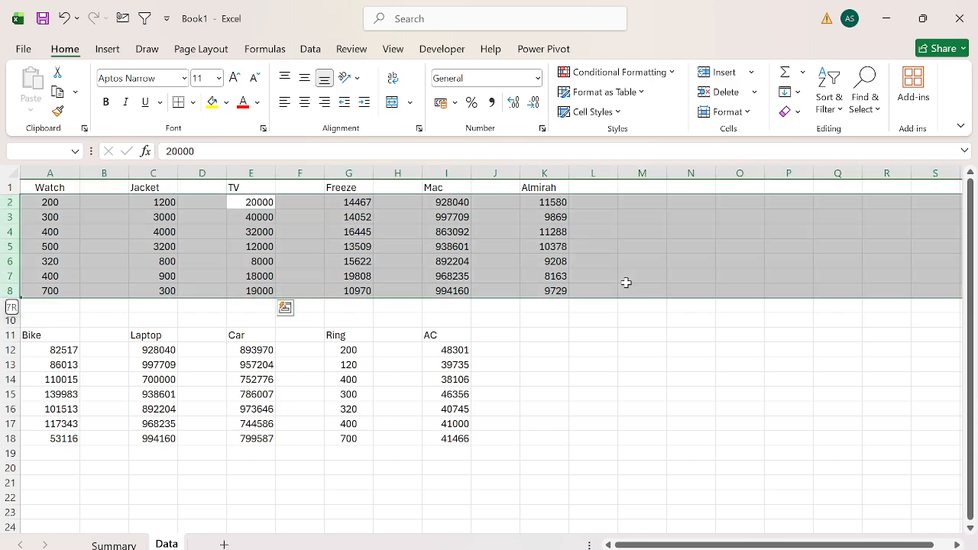
Trace the Watch reference in Summary cell B2 to cell A4 on the Data sheet.
key("Up")
key("ctrl+Page_Up")
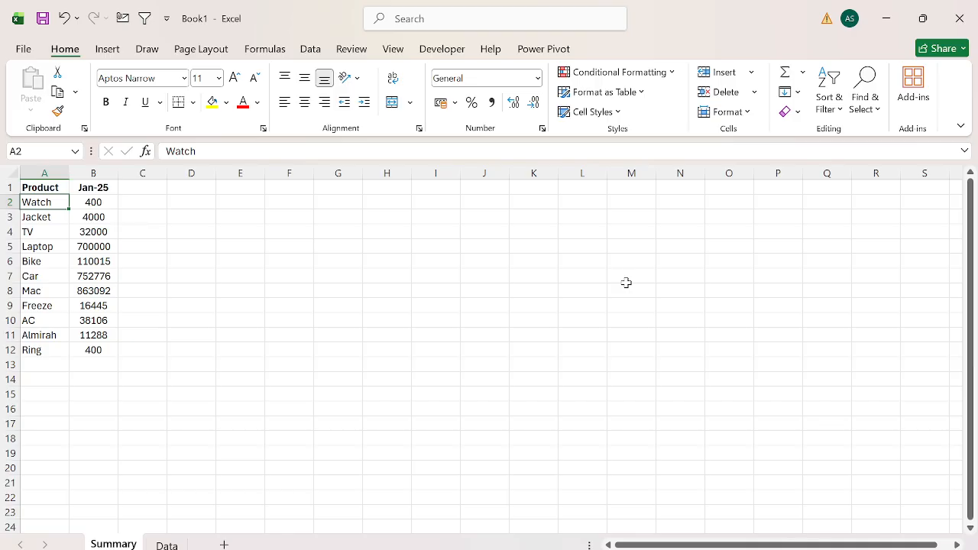
key("Right")
key("ctrl+Page_Down")
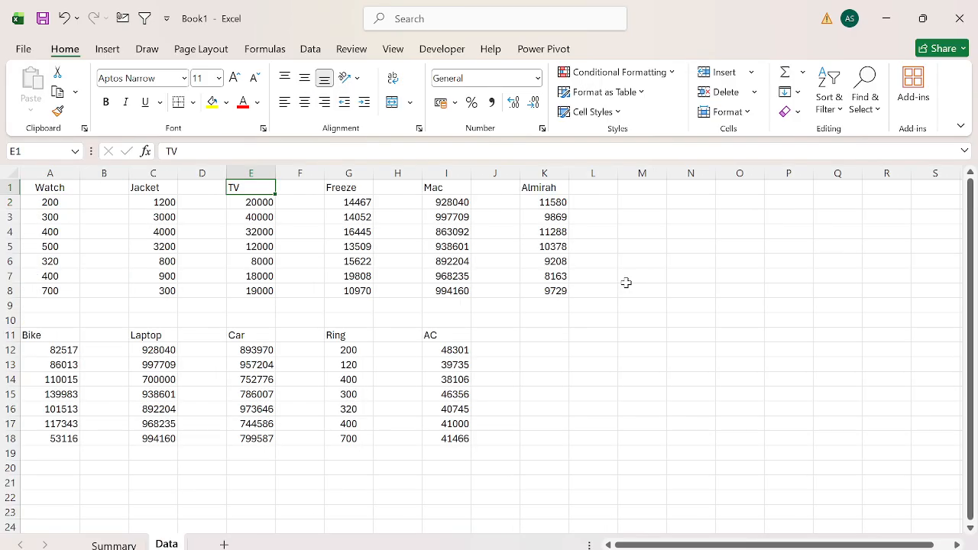
key("ctrl+Page_Up")
key("ctrl+Page_Down")
key("Left")
key("Left")
key("Left")
key("Left")
key("Down")
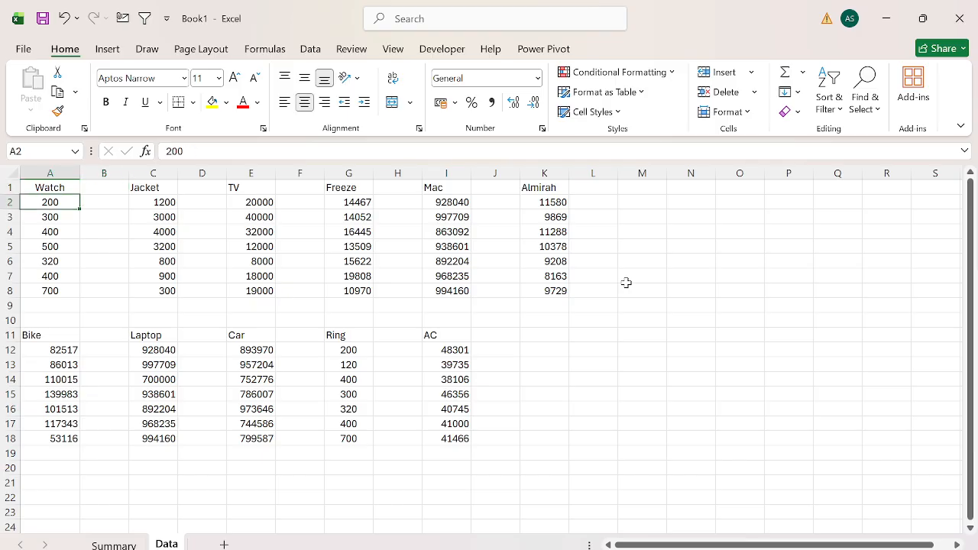
key("Down")
key("Down")
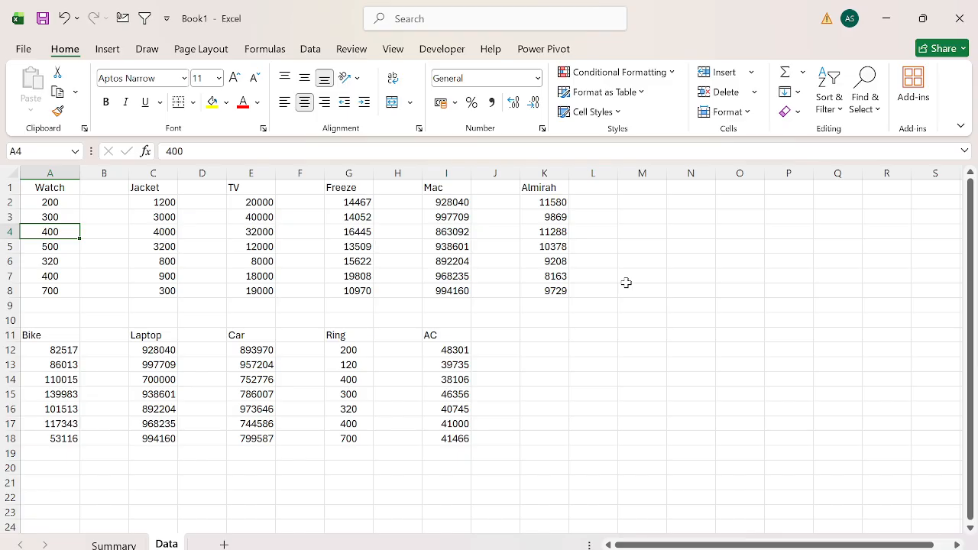
key("ctrl+Page_Up")
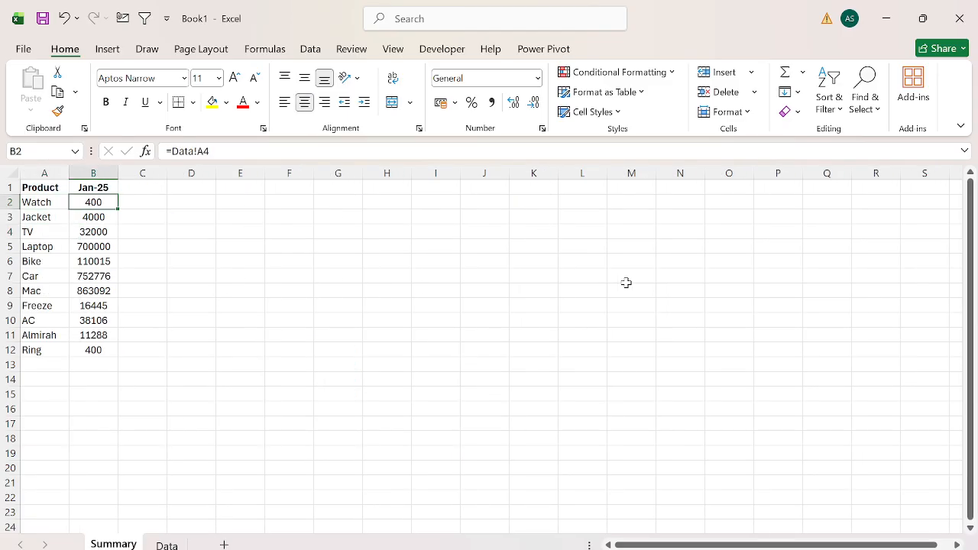
Recheck the Watch values in A2:A4 of the Data sheet against the reference in Summary cell B2.
key("ctrl+Page_Down")
key("Up")
key("Up")
key("Down")
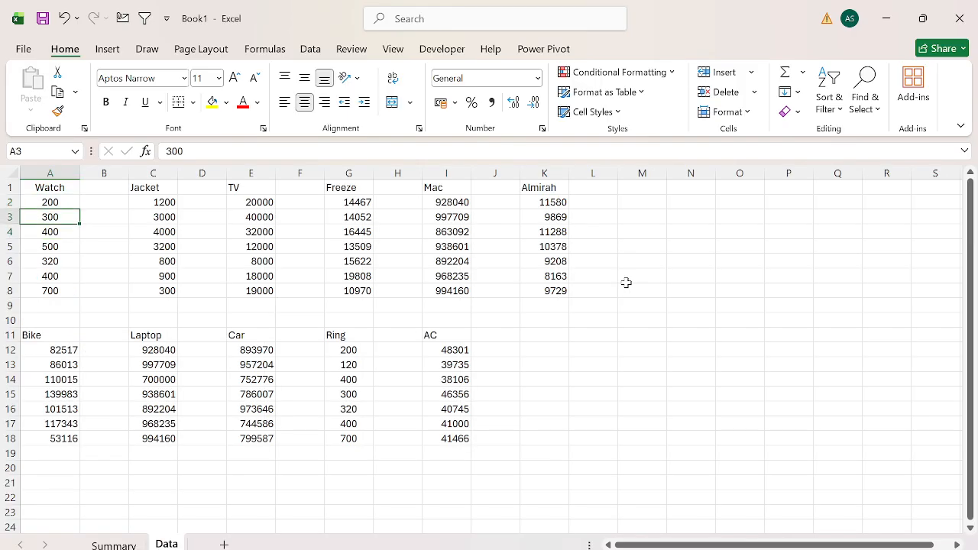
key("Down")
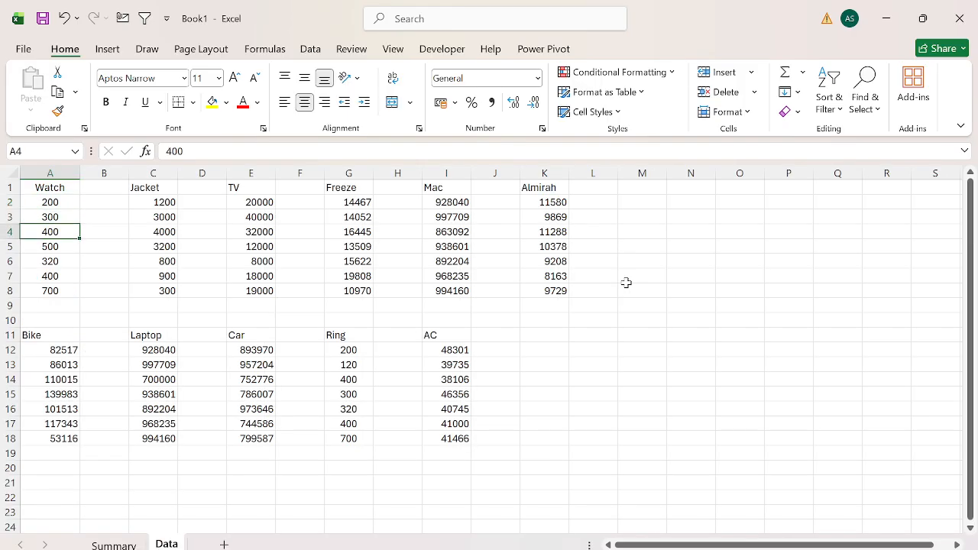
key("ctrl+Page_Up")
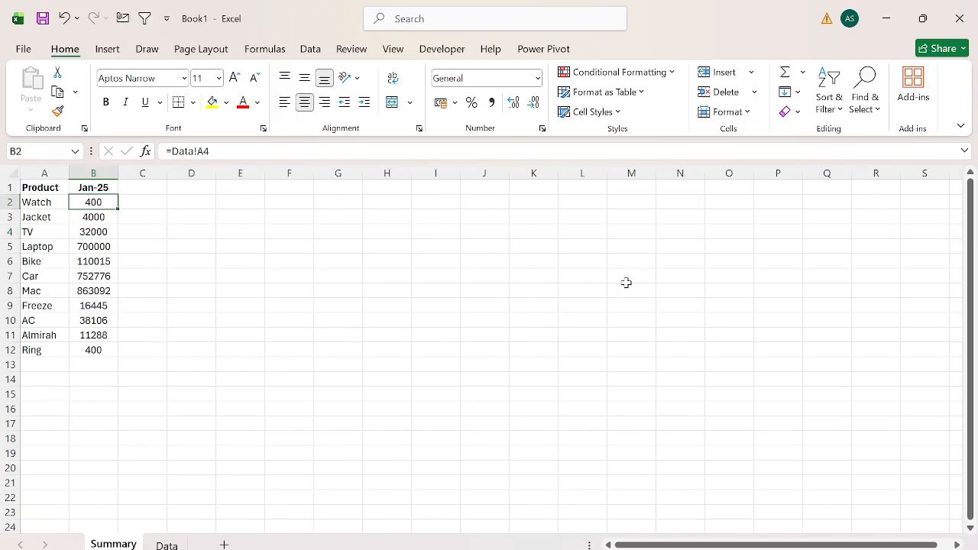
Trace the Jacket reference in Summary cell B3 to Data cell C4, and check the TV formula in B4.
key("Left")
key("Down")
key("Right")
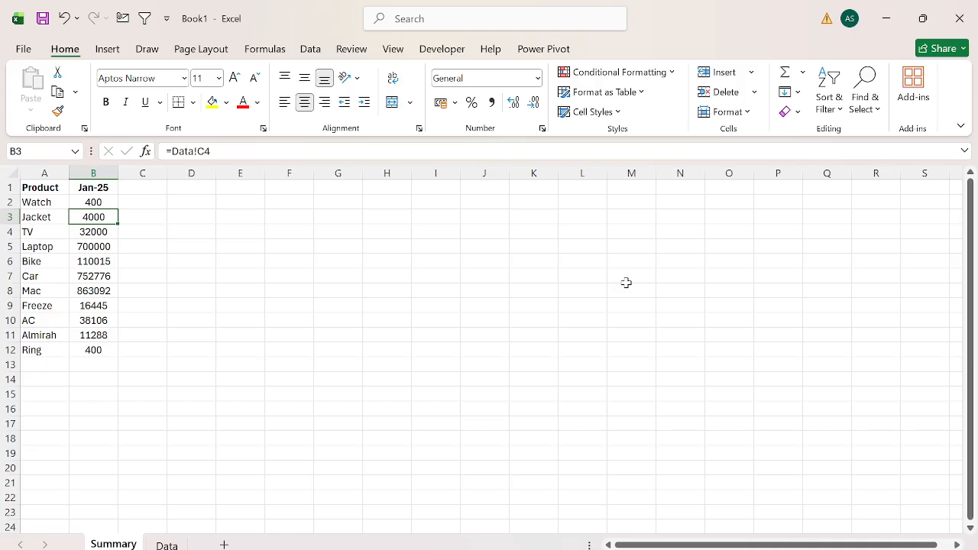
key("ctrl+Page_Down")
key("Right")
key("Right")
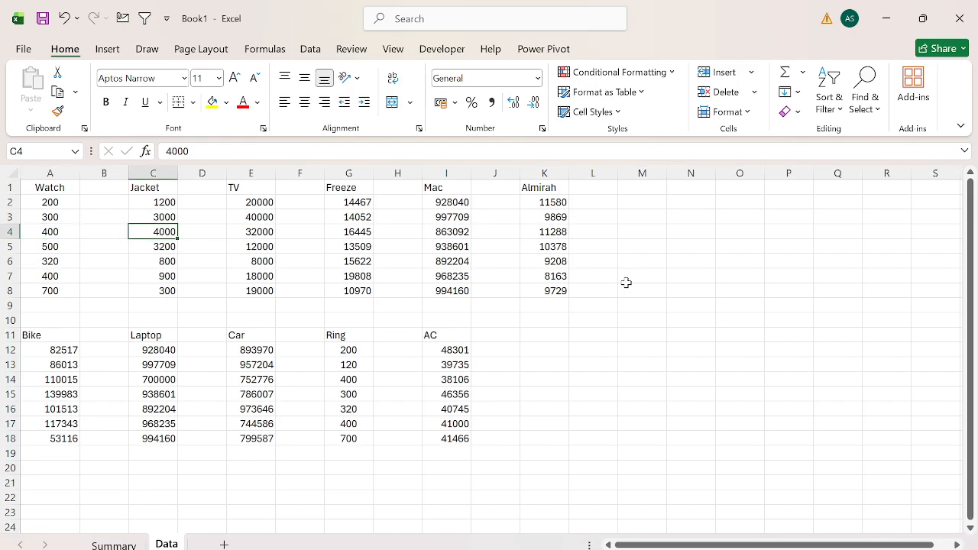
key("ctrl+Page_Up")
key("Down")
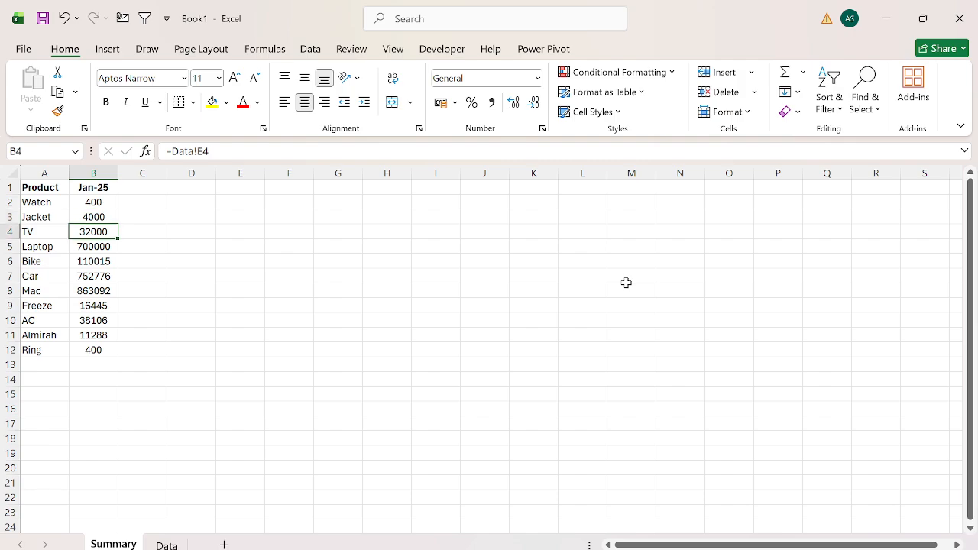
Look through the remaining Summary products and inspect the Bike formula in B6.
key("ctrl+shift+Down")
key("Down")
key("ctrl+Page_Down")
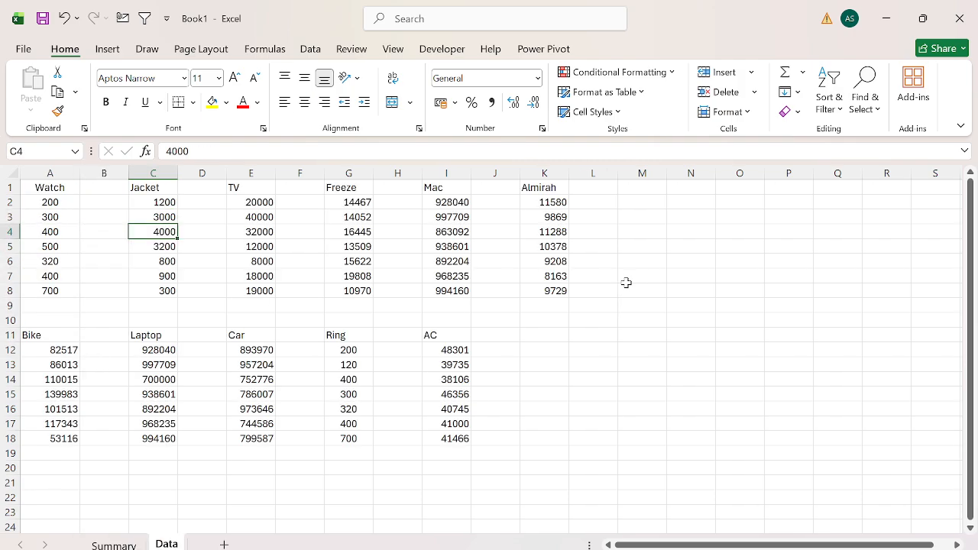
key("ctrl+Page_Up")
key("Left")
key("Down")
key("Down")
key("Down")
key("Down")
key("Up")
key("Up")
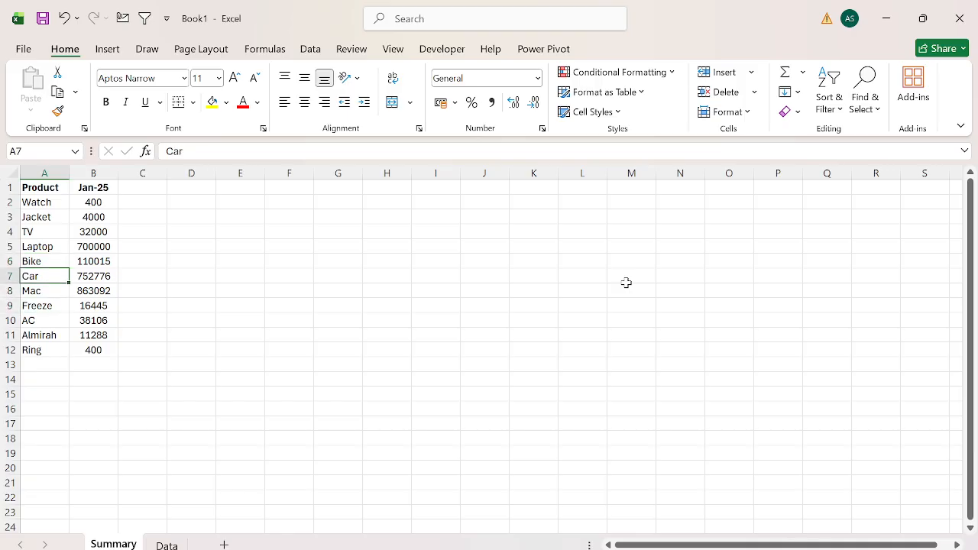
key("Up")
key("Right")
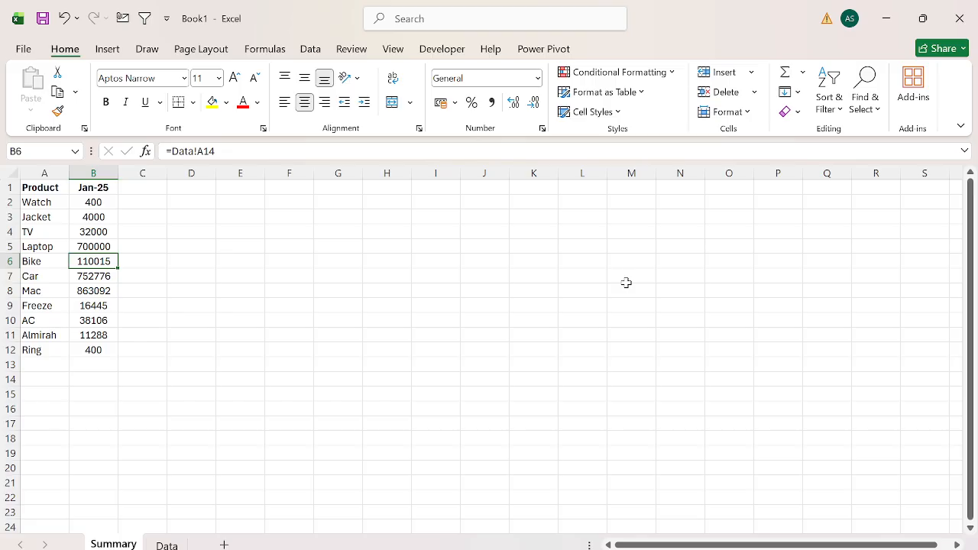
Examine the Bike values in A12:A14 of the Data sheet against the reference in Summary cell B6.
key("ctrl+Page_Down")
key("Down")
key("Left")
key("Left")
key("Down")
key("Down")
key("Down")
key("Down")
key("Down")
key("Down")
key("Down")
key("Down")
key("Down")
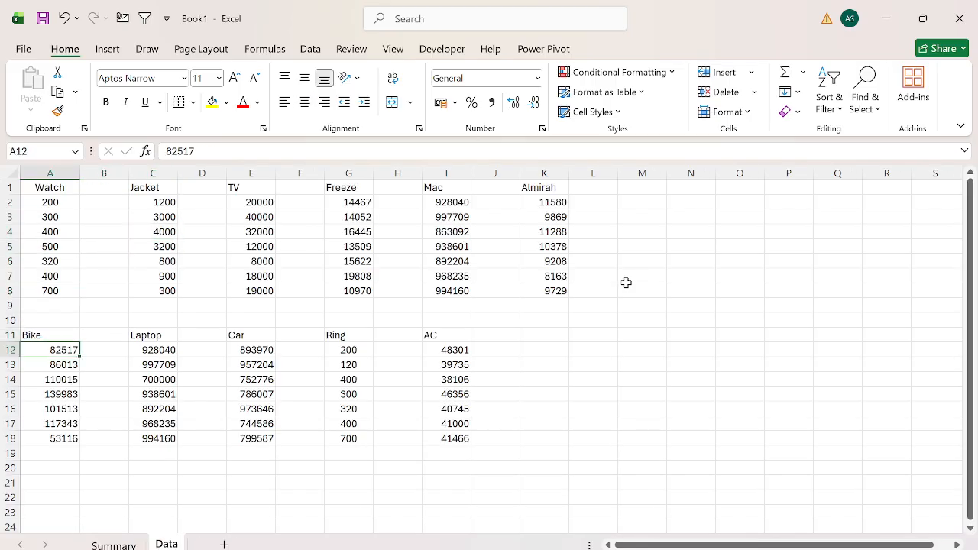
key("shift+Up")
key("shift+Up")
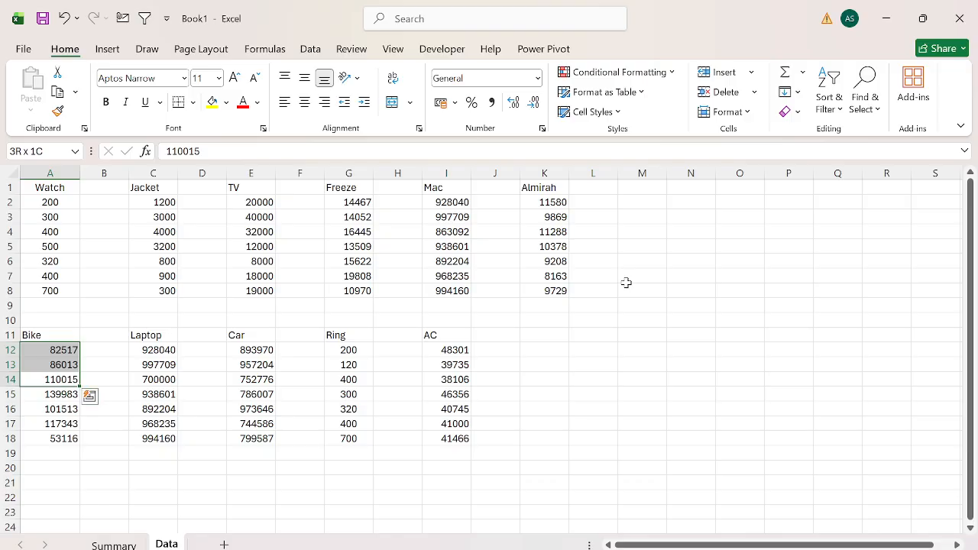
key("ctrl+Up")
key("ctrl+Up")
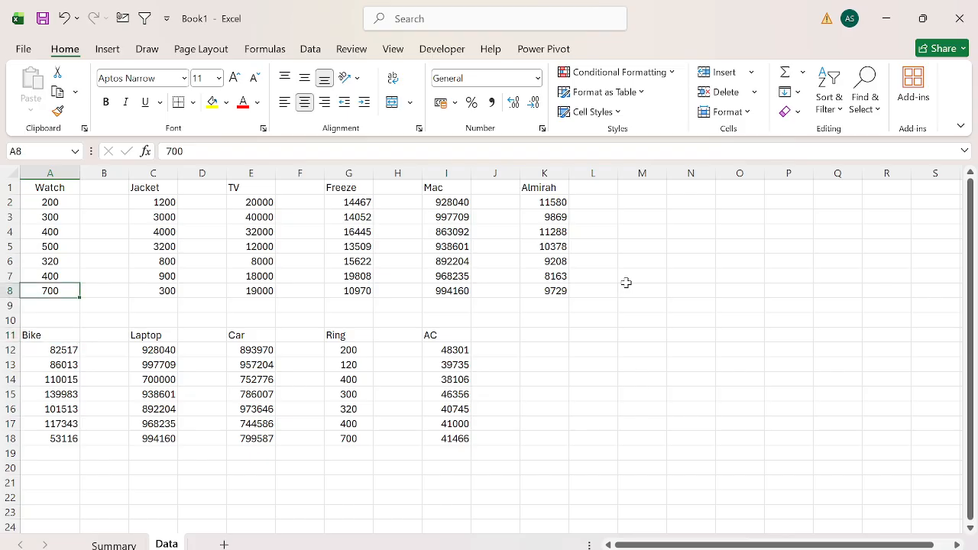
key("ctrl+Page_Up")
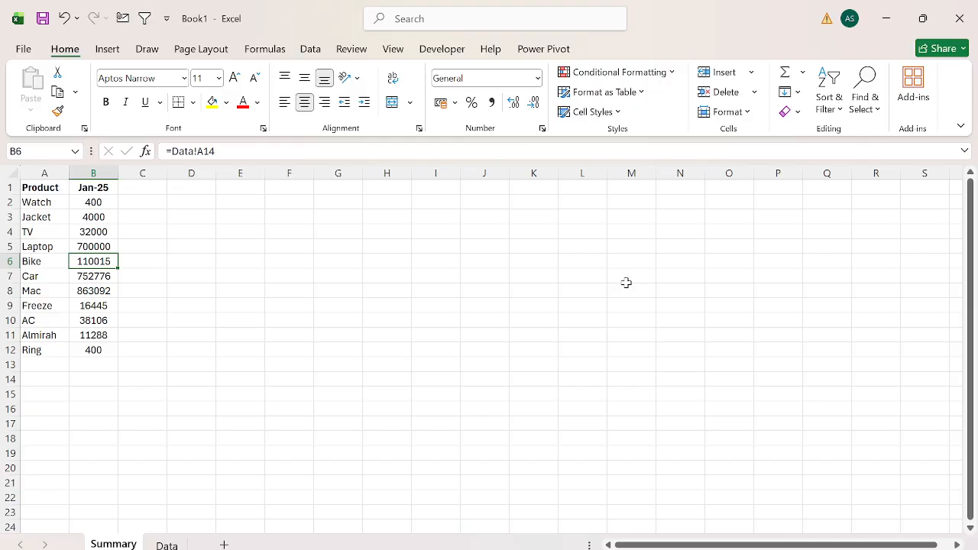
Try an AVERAGE formula over Data!A2:A8 in Summary cell C2 and clear the cell again.
key("ctrl+Up")
key("Down")
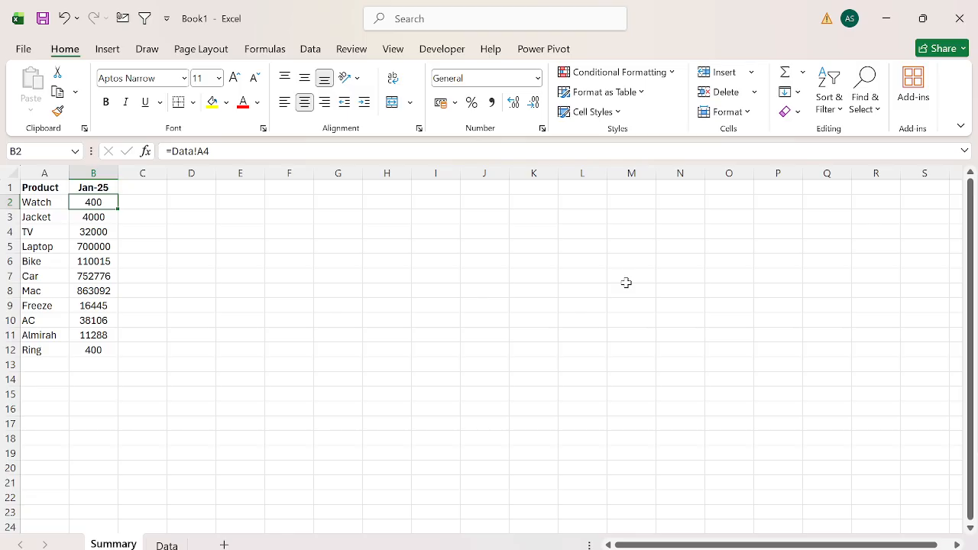
key("Right")
type("=SUM")
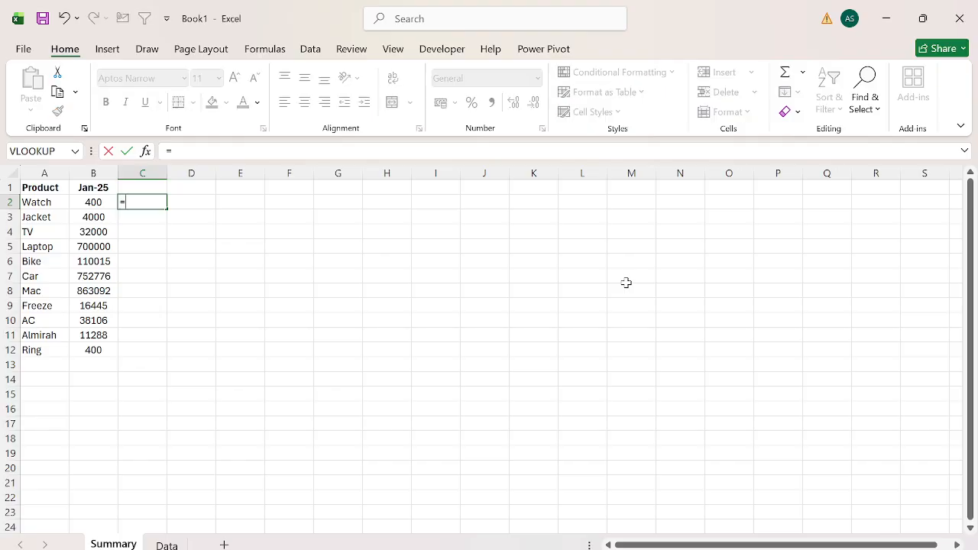
key("BackSpace")
key("BackSpace")
key("BackSpace")
type("AVERAGE(")
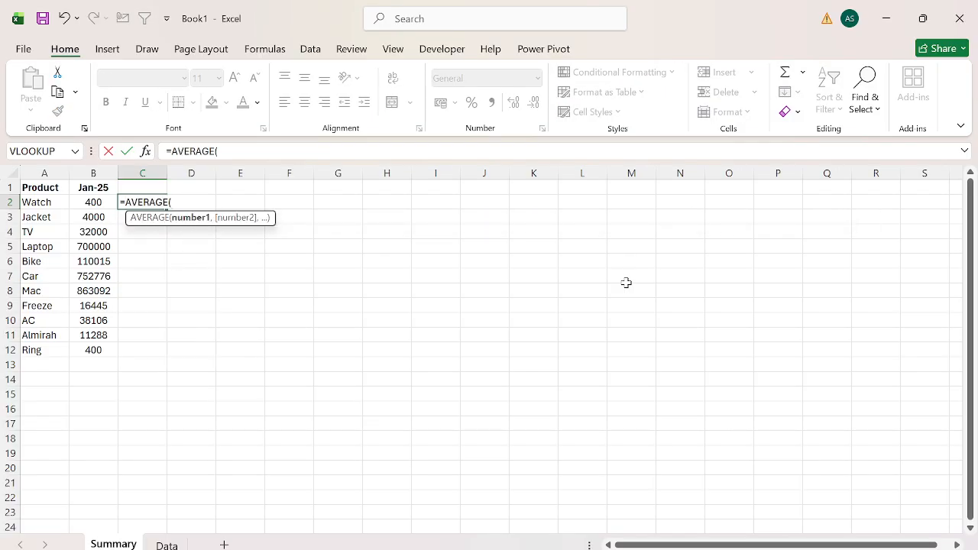
key("ctrl+Page_Down")
key("Up")
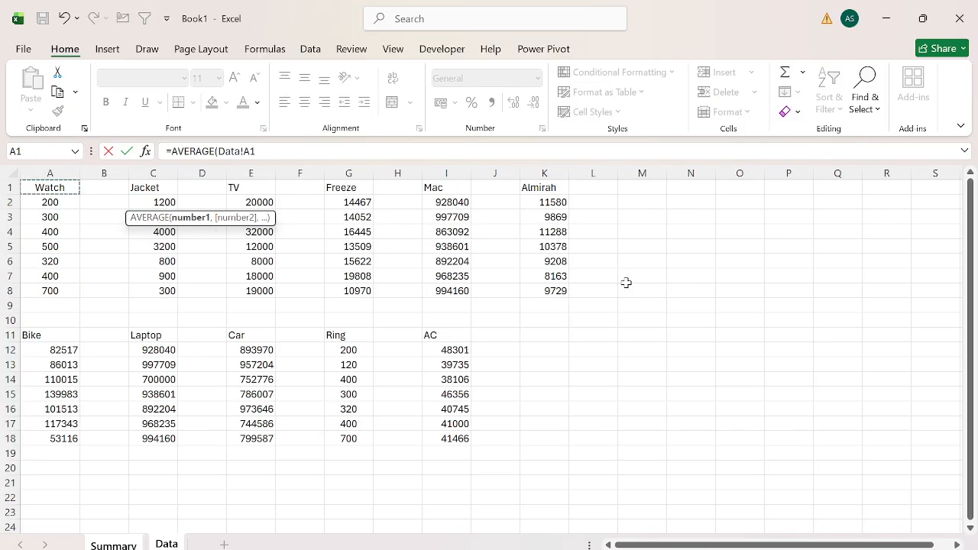
key("Down")
key("shift+Down")
key("shift+Down")
key("shift+Down")
key("shift+Down")
key("shift+Down")
key("shift+Down")
key("Return")
key("Up")
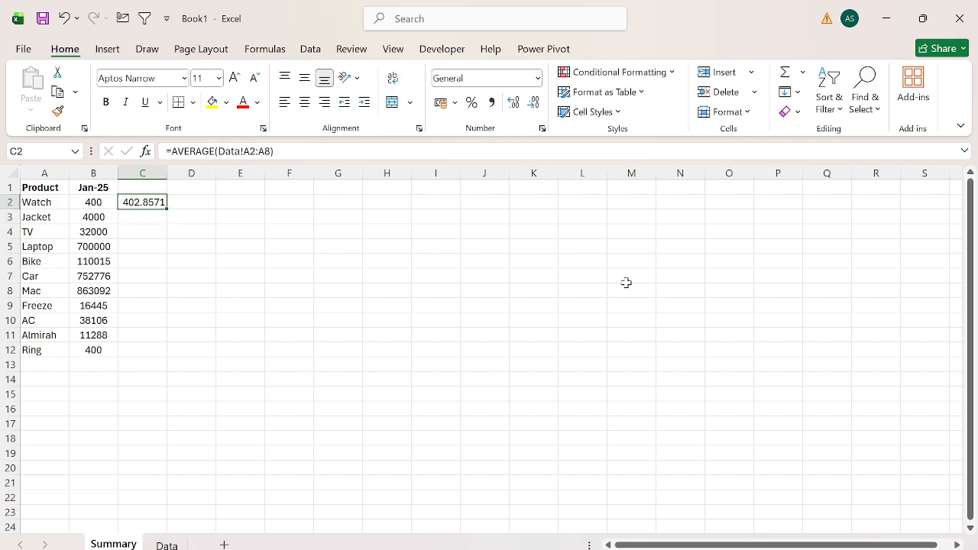
key("Delete")
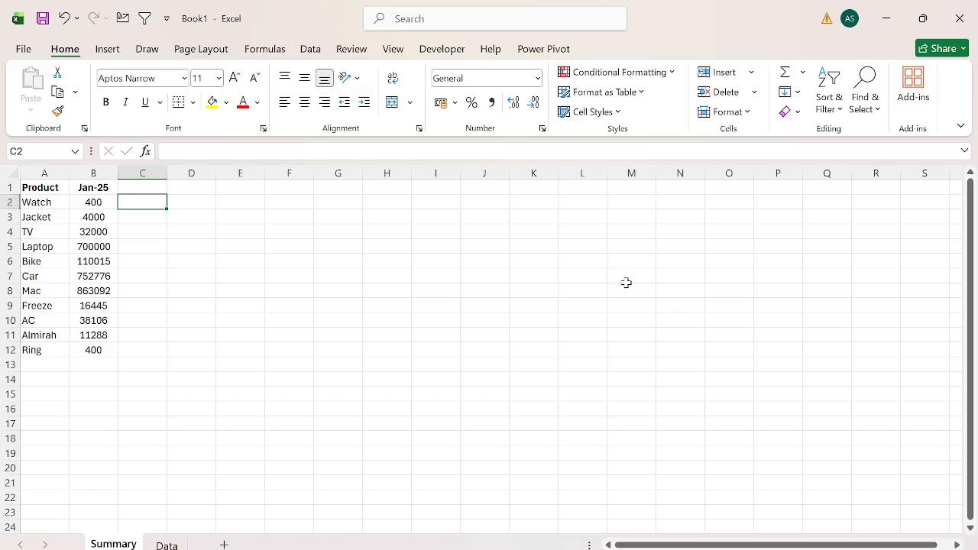
Review the Watch values in A2:A8 of the Data sheet and return to their reference in Summary cell B2.
key("Left")
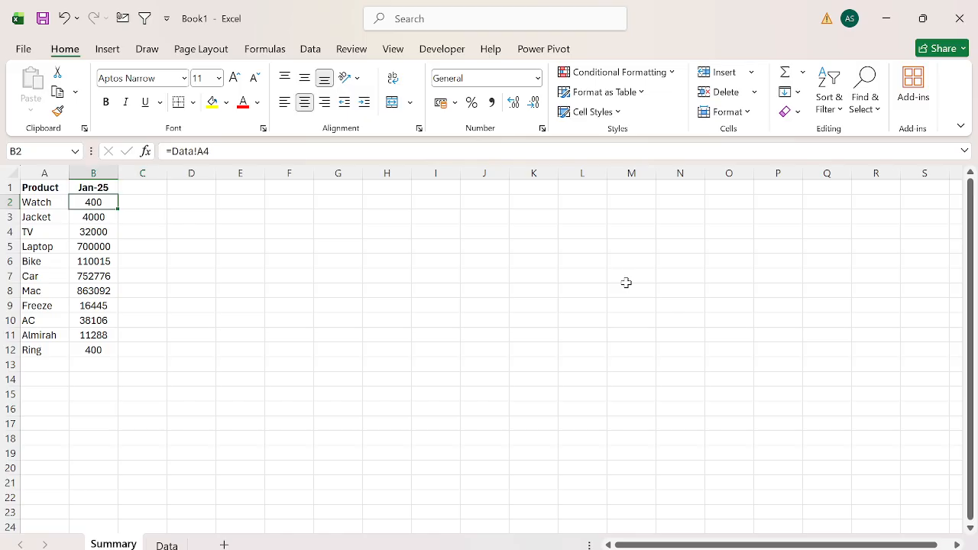
key("Left")
key("shift+Right")
key("Right")
key("ctrl+Page_Down")
key("Up")
key("ctrl+Up")
key("Down")
key("ctrl+shift+Down")
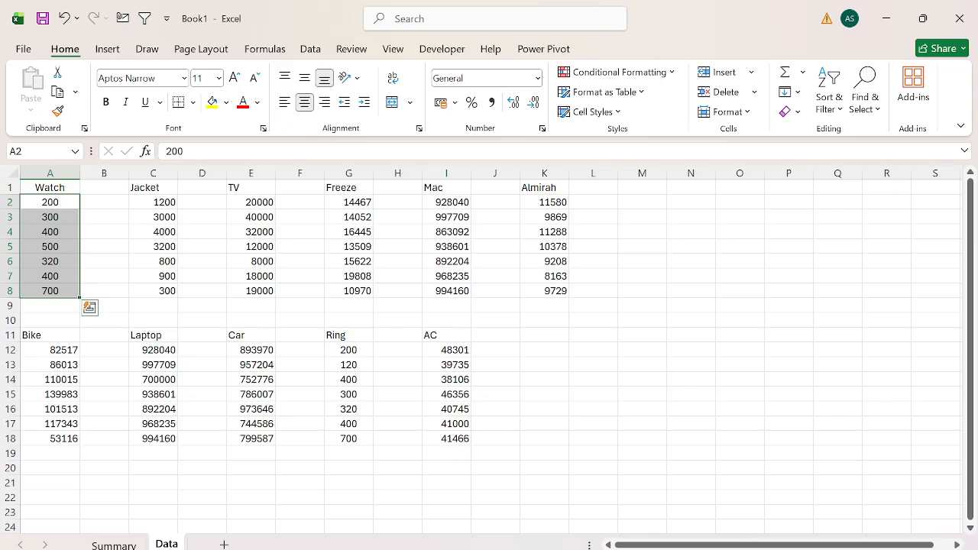
key("ctrl+Page_Up")
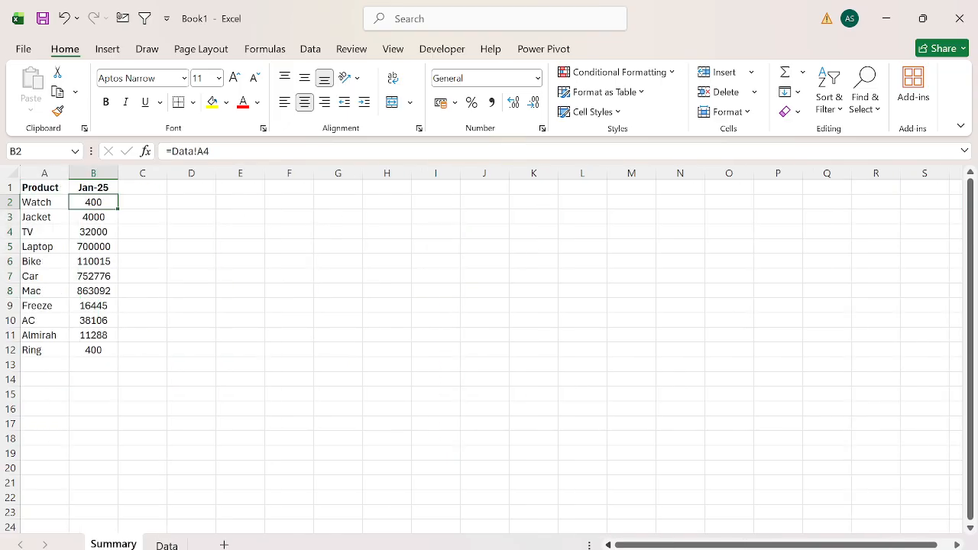
Compare the Watch reference in Summary cell B2 with the Watch column on the Data sheet.
key("Right")
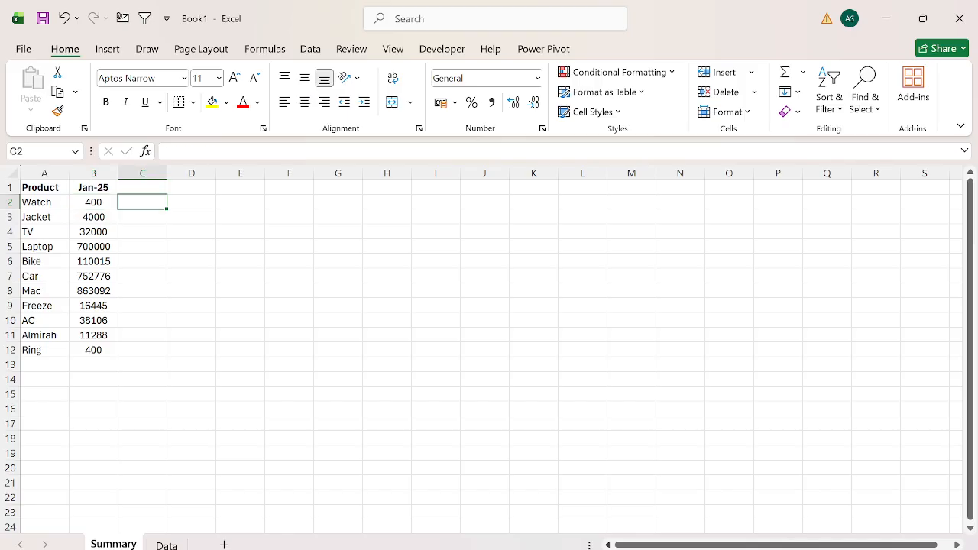
key("Left")
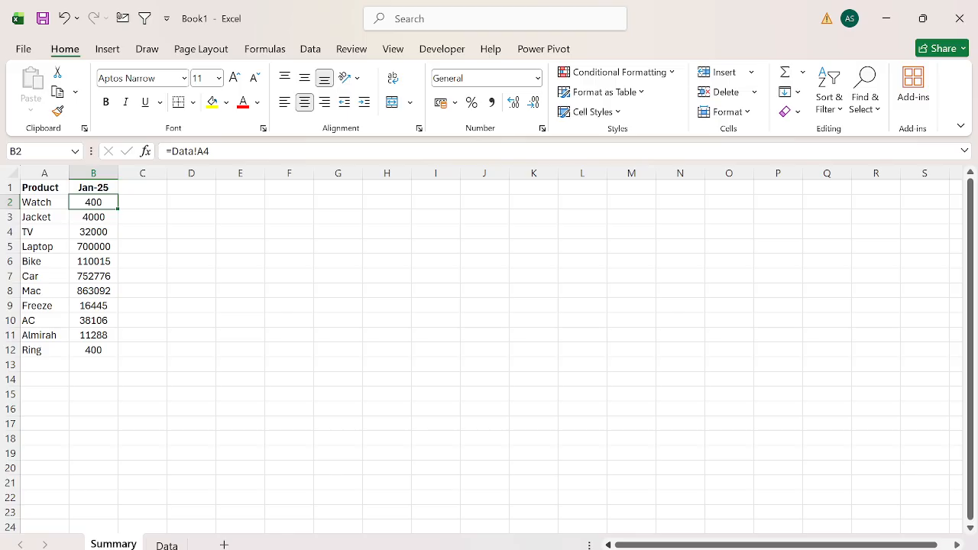
key("ctrl+Page_Down")
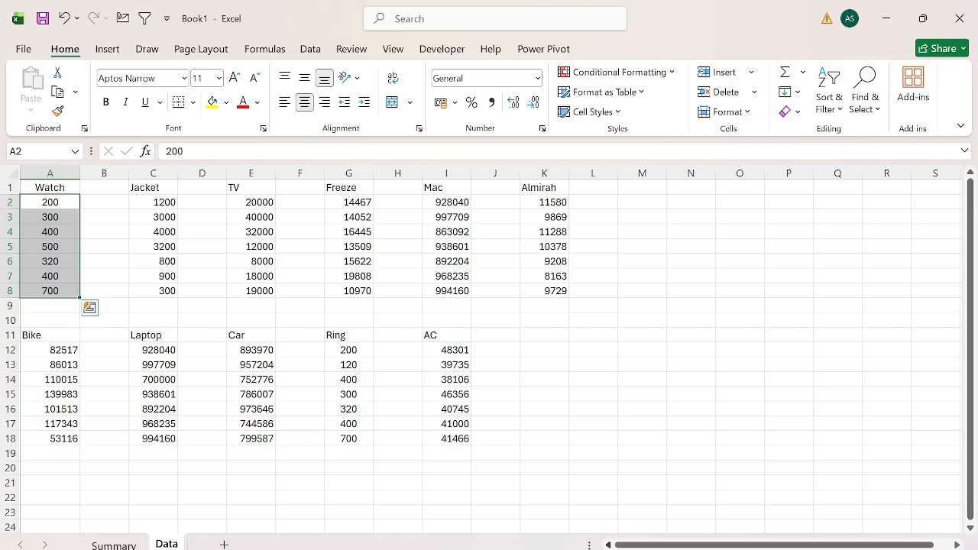
key("ctrl+Page_Up")
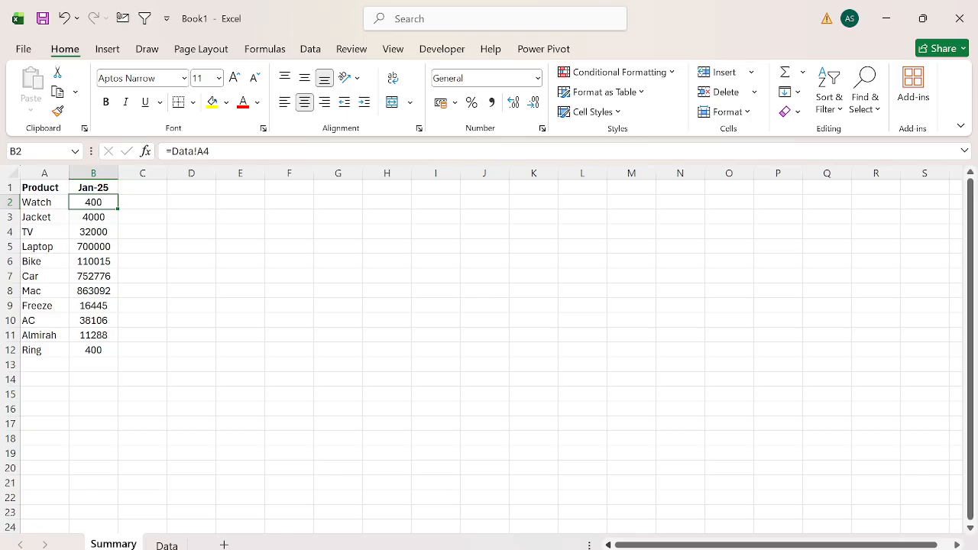
Step through the Watch values in column A of the Data sheet, ending on the referenced cell A4.
key("ctrl+Page_Down")
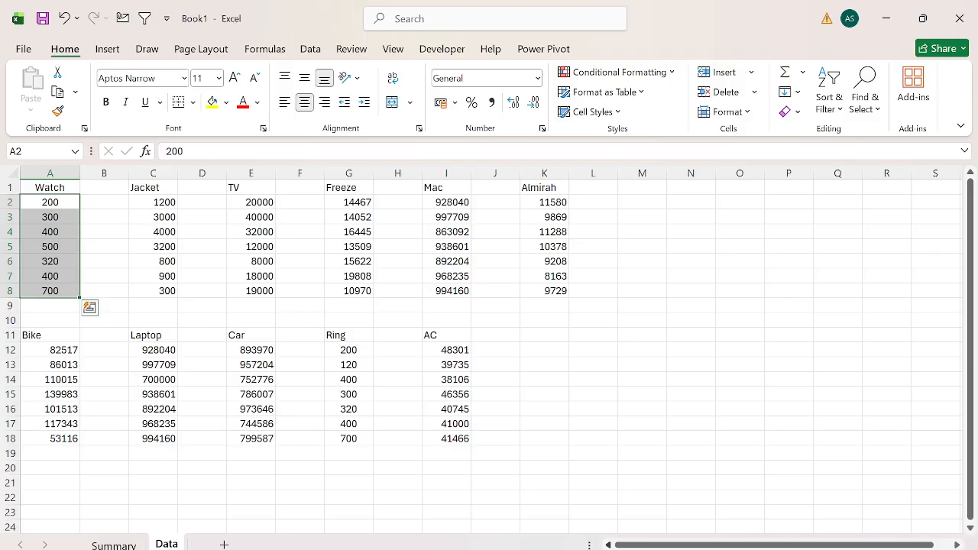
key("Up")
key("Down")
key("ctrl+Down")
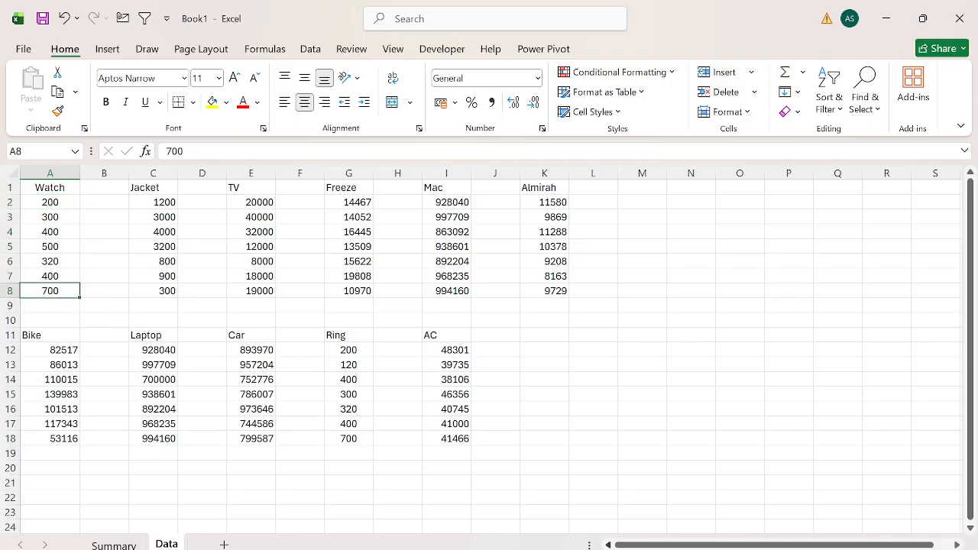
key("ctrl+Up")
key("Down")
key("Down")
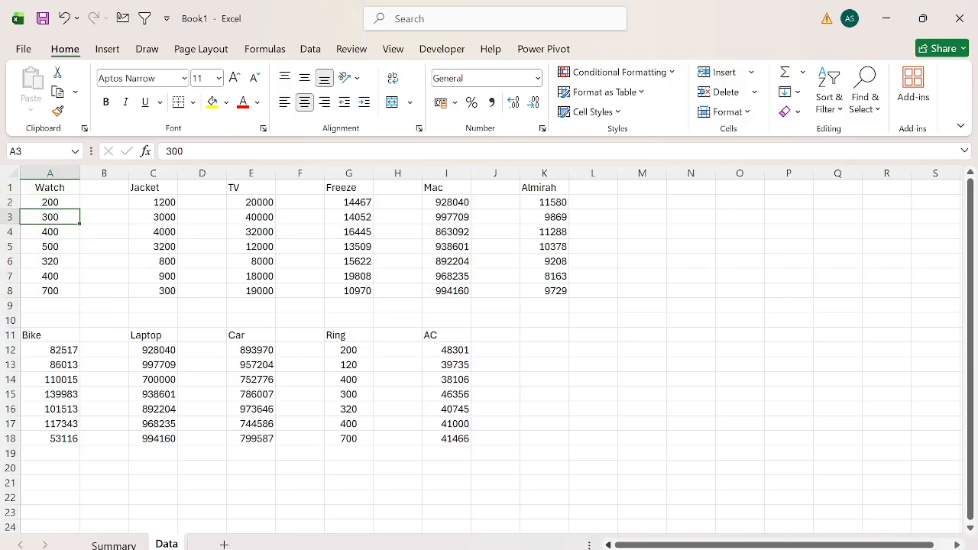
key("Down")
key("Up")
key("Up")
key("Down")
key("Down")
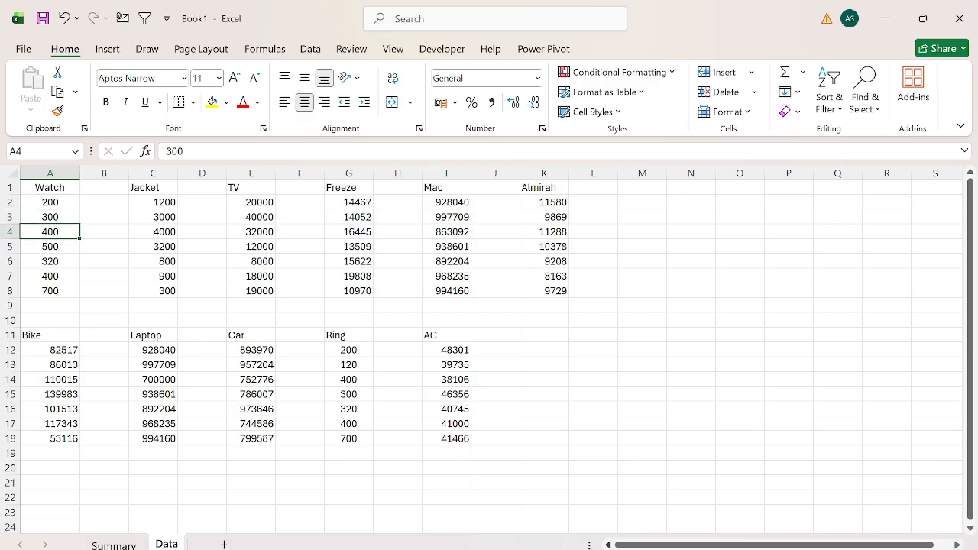
Enter 3 in cell B4 of the Data sheet, beside the referenced Watch value.
key("Right")
type("3")
key("Return")
key("Up")
key("Up")
key("Up")
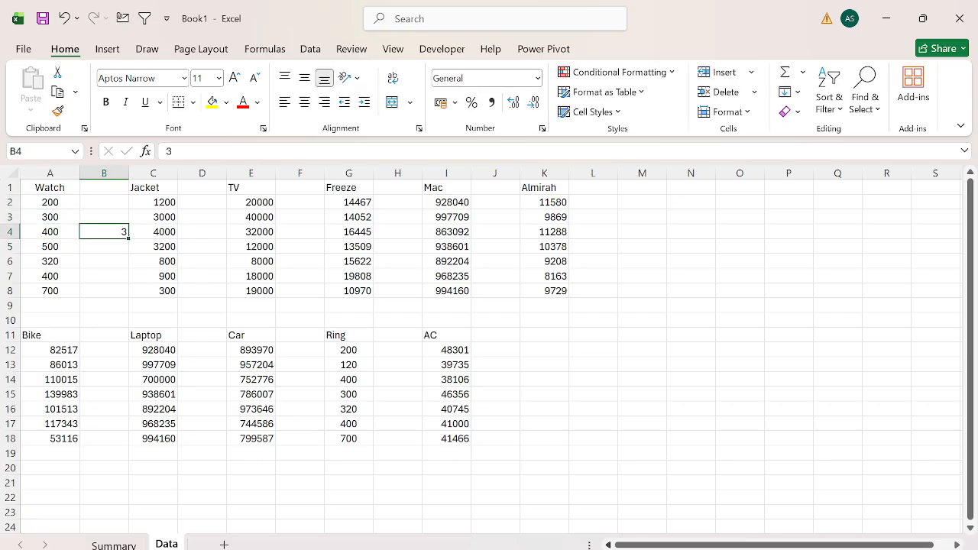
Look over the rest of the Watch values and clear cell B4 of the Data sheet.
key("Down")
key("Down")
key("Down")
key("Left")
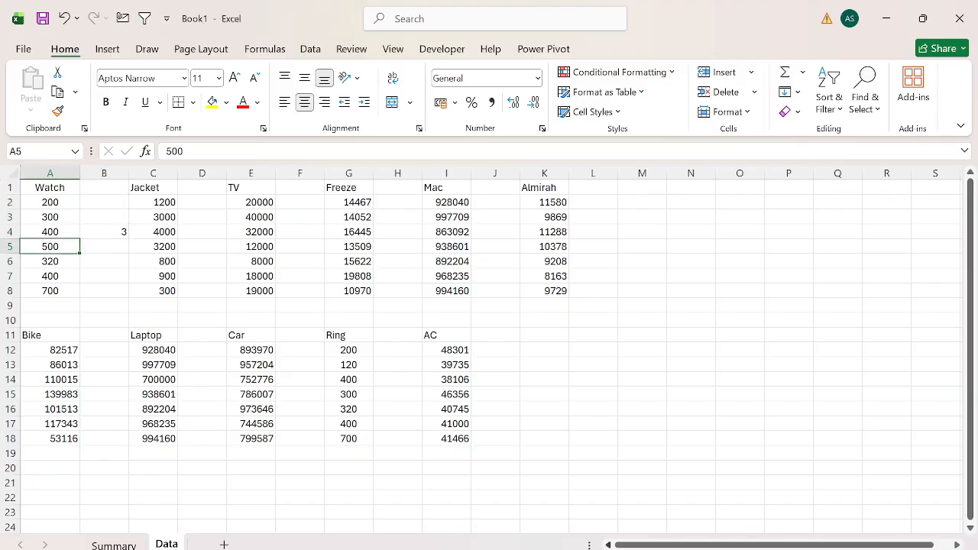
key("Down")
key("Down")
key("Down")
key("Right")
key("Up")
key("Up")
key("Up")
key("Up")
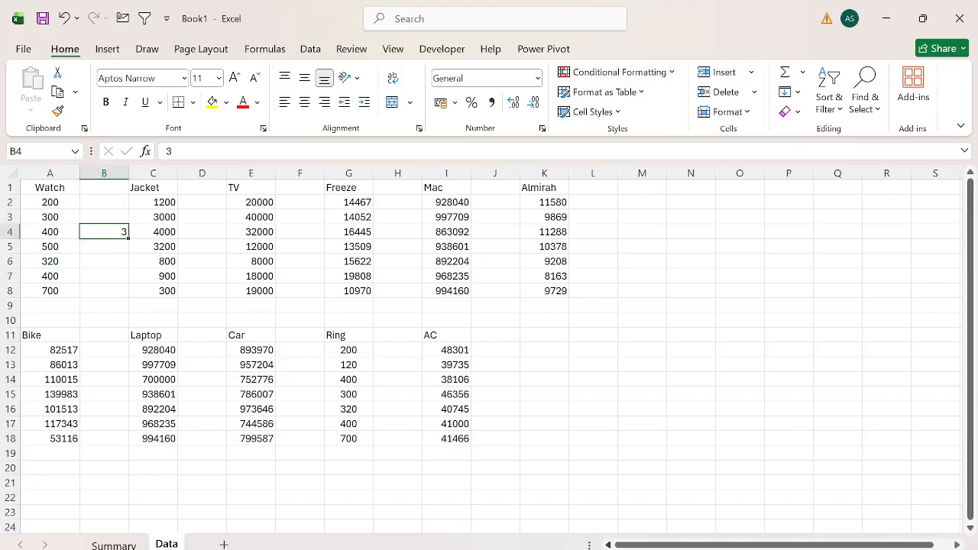
key("Delete")
key("Left")
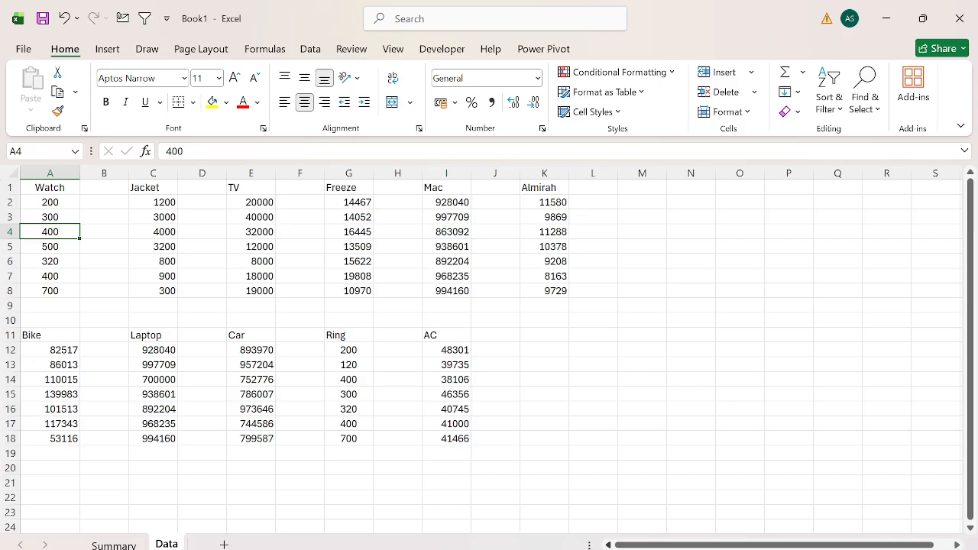
Enter =FORMULATEXT(B2) in cell C2 of the Summary sheet to show the Watch reference as text.
key("ctrl+Page_Up")
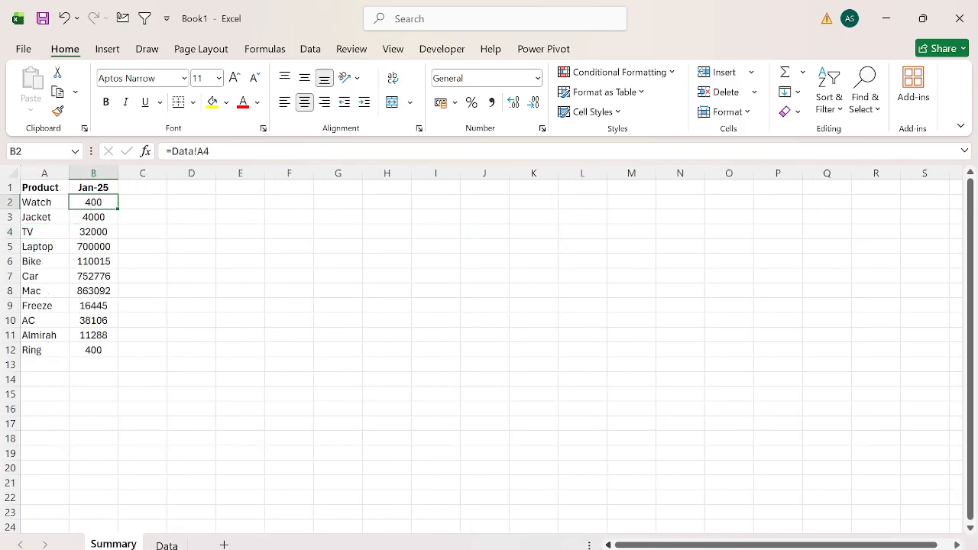
key("ctrl+shift+Down")
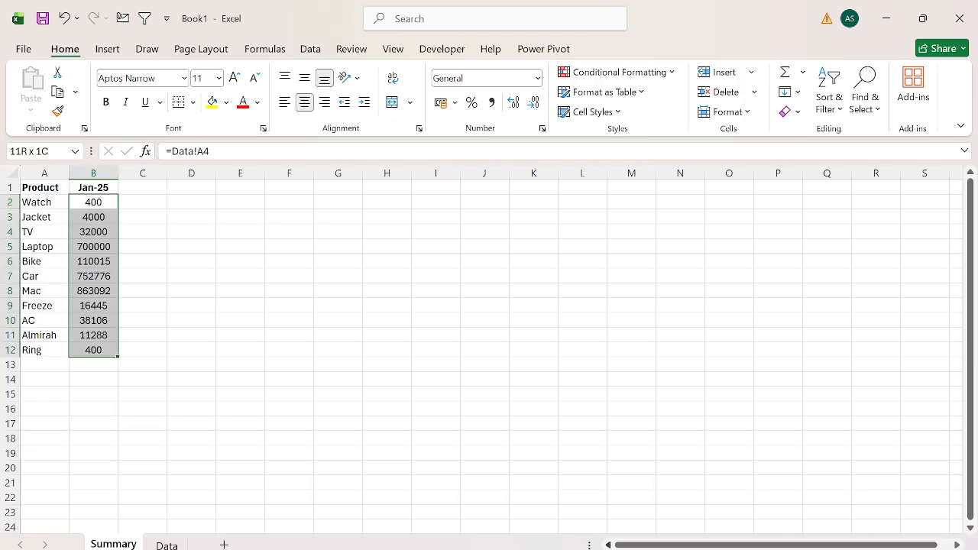
key("Down")
key("Up")
key("Right")
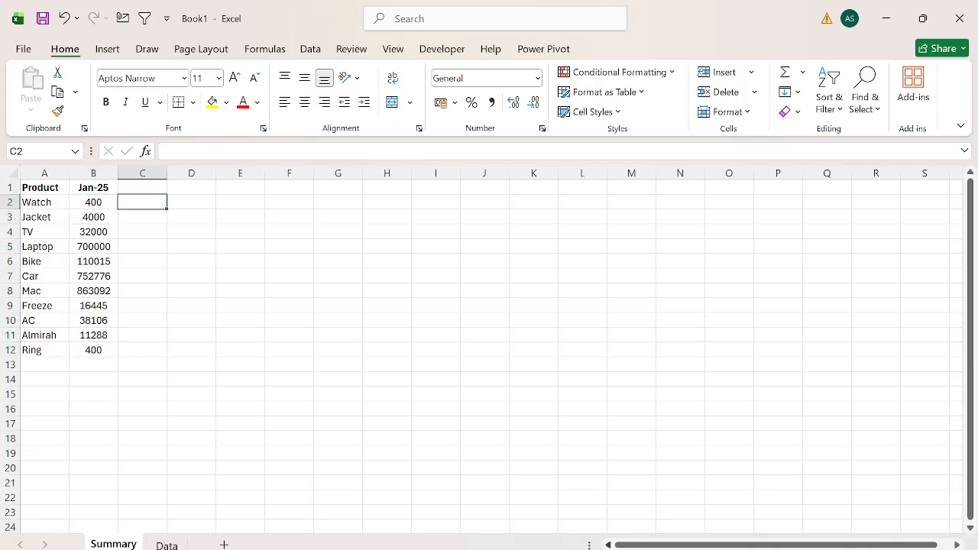
type("=FORM")
key("Down")
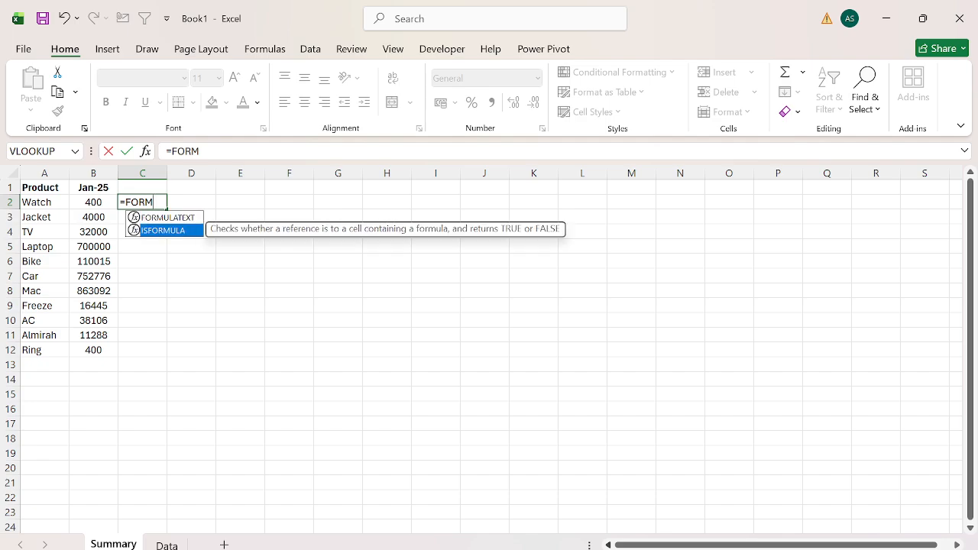
key("Up")
key("Tab")
key("Left")
key("Return")
Fill the FORMULATEXT formula from C2 down to C12 for all products.
key("Left")
key("ctrl+Down")
key("Right")
key("ctrl+shift+Up")
key("ctrl+d")
key("ctrl+Up")
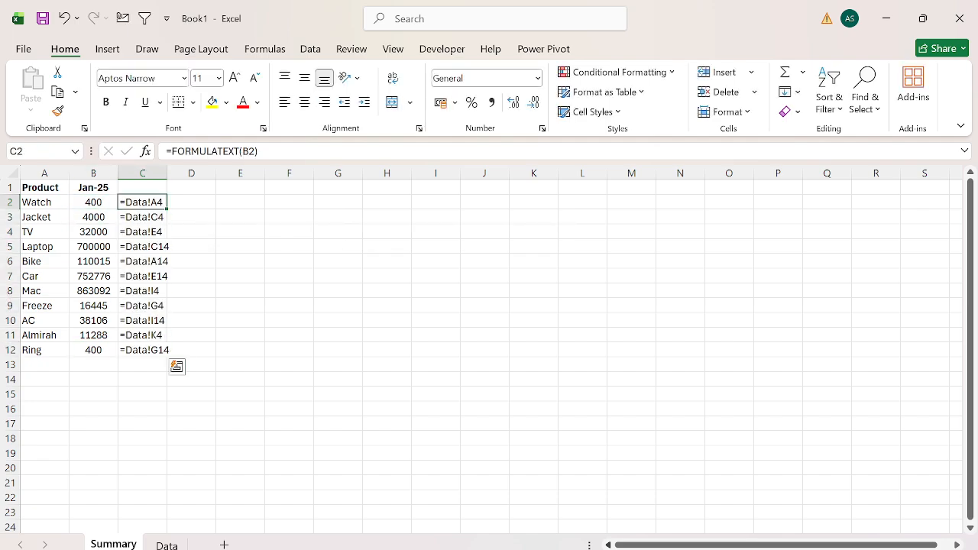
AutoFit the width of column C to the reference texts in C2:C12.
key("ctrl+shift+Down")
key("alt")
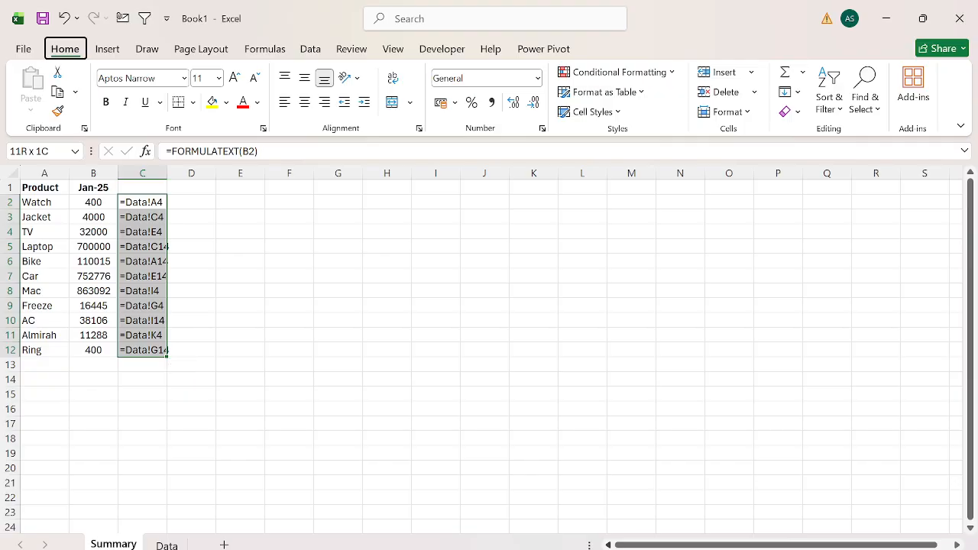
key("h")
key("o")
key("i")
key("Right")
key("Right")
key("Left")
key("Left")
key("ctrl+shift+Down")
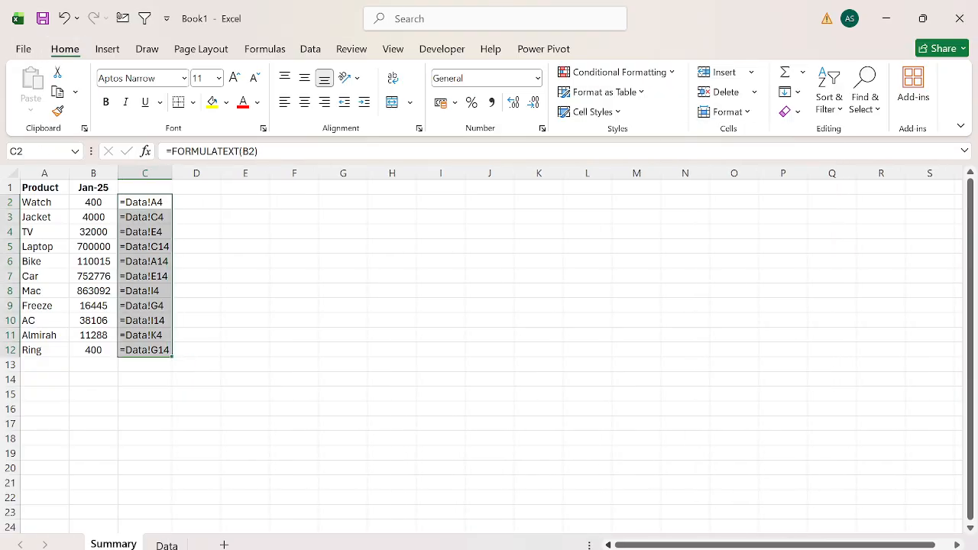
Review the reference texts in column C, from Watch in C2 to Laptop in C5.
key("Right")
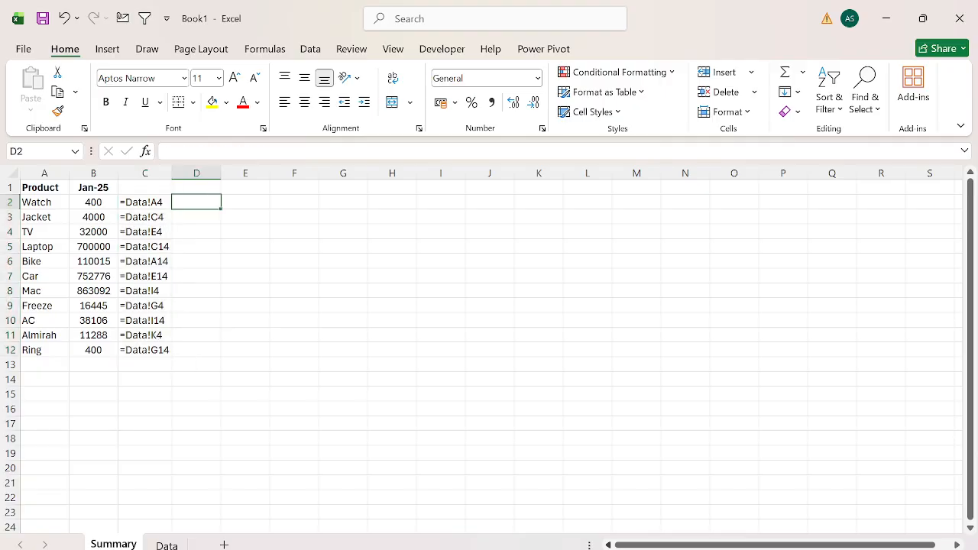
key("Up")
key("ctrl+space")
key("Down")
key("Left")
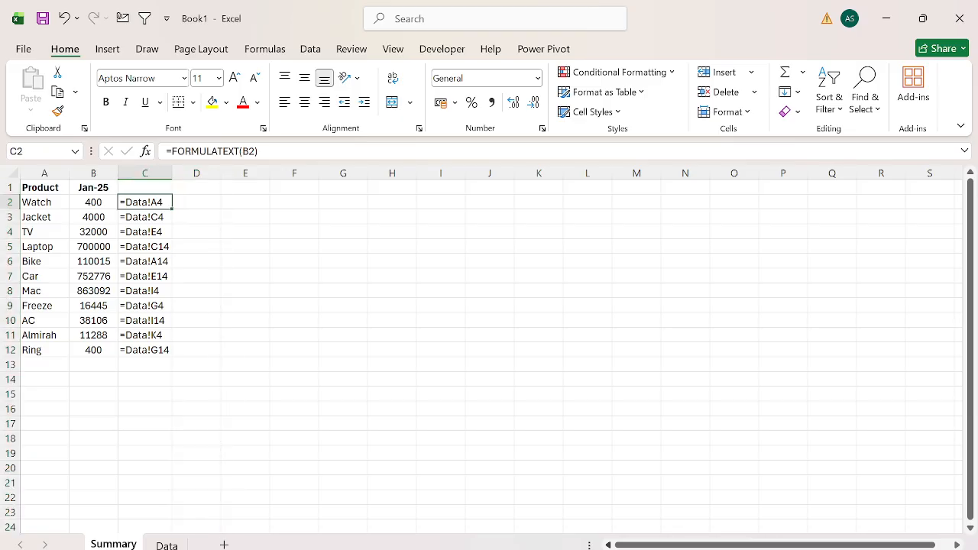
key("ctrl+space")
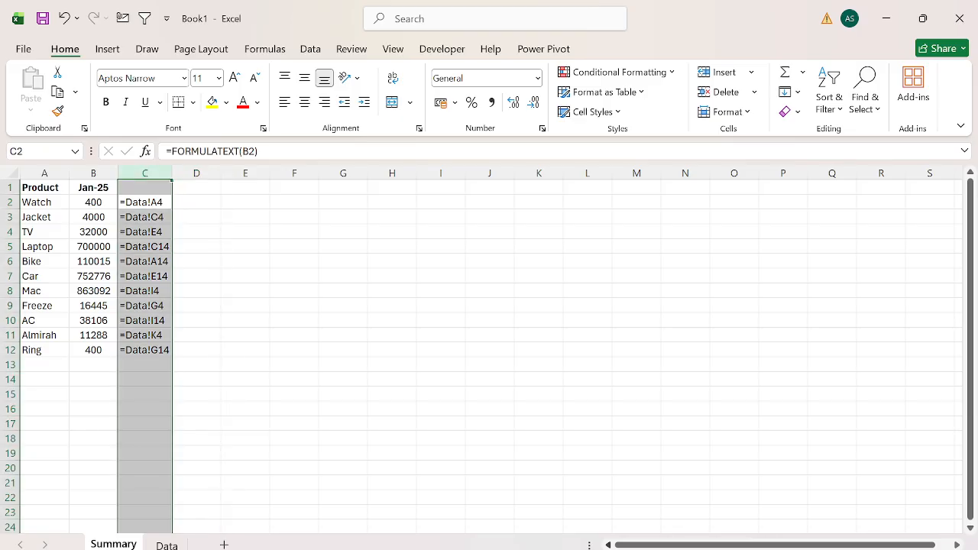
key("Down")
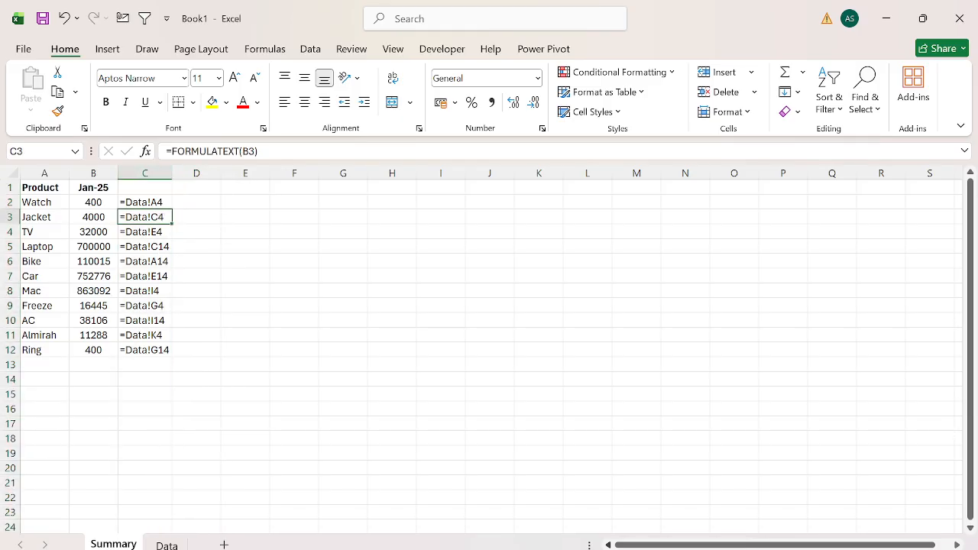
key("Up")
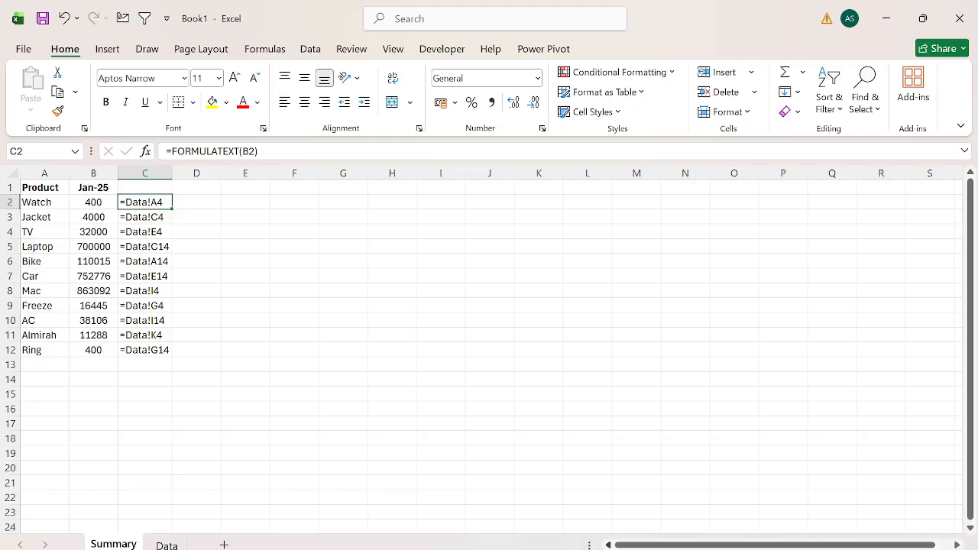
key("Down")
key("Down")
key("Down")
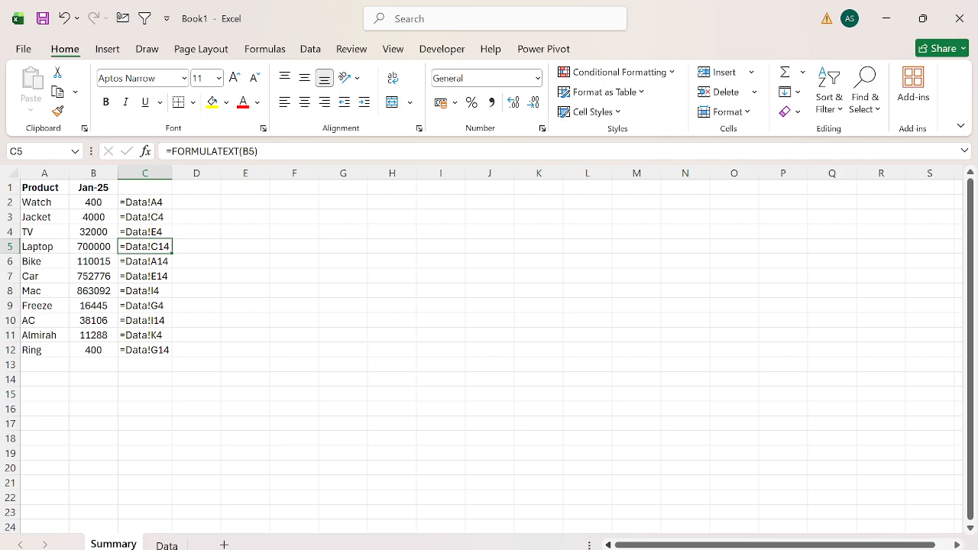
Add the header Help in cell D1 of the Summary sheet.
left_click(145, 203)
key("Up")
key("Right")
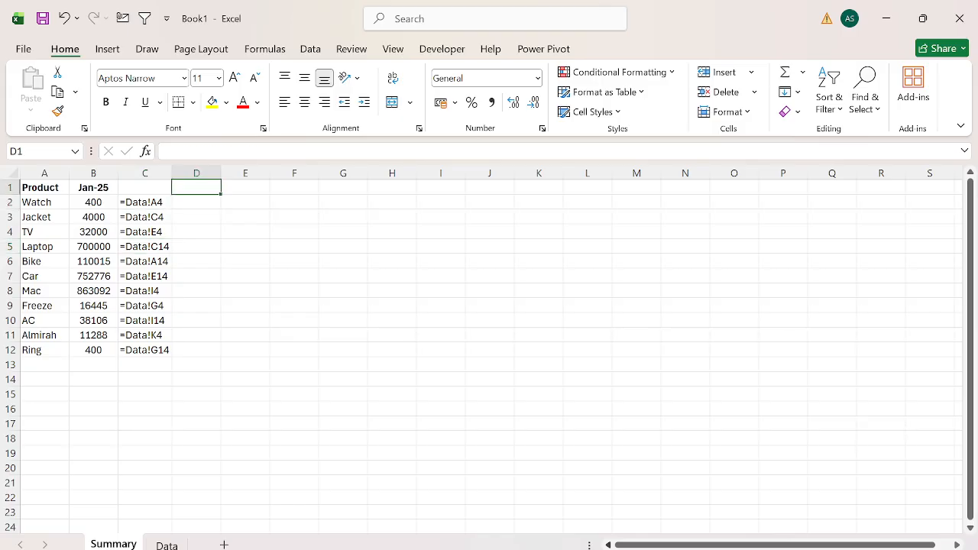
type("Help")
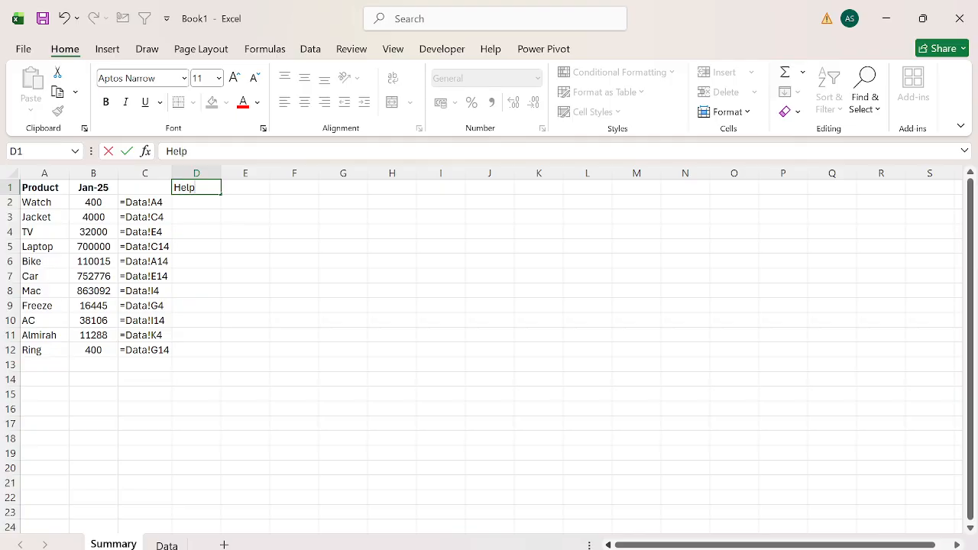
key("Return")
Enter =ROW(INDIRECT("1:"&LEN(C2))) in D2, accepting the corrected closing parentheses.
type("=row")
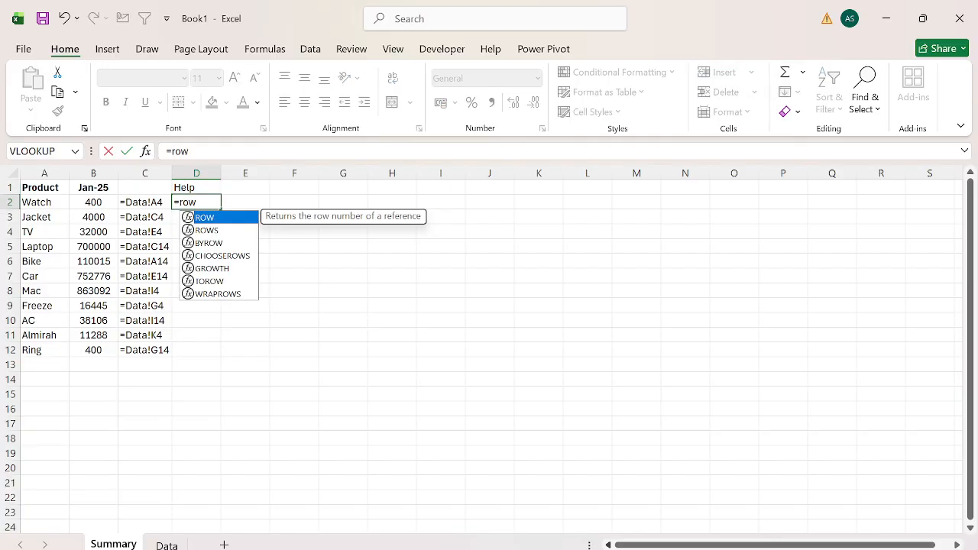
key("Tab")
type("ind")
key("Tab")
type("\"1:\"&len")
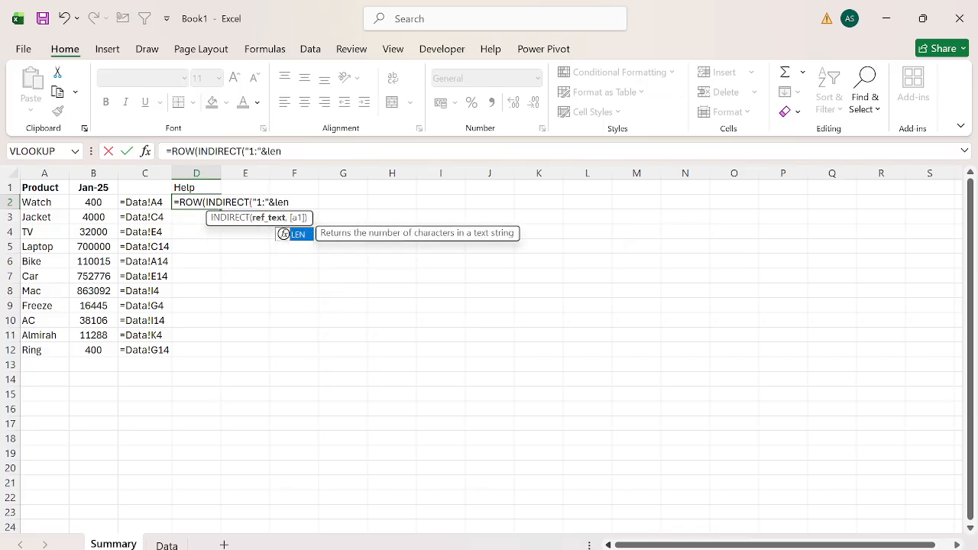
key("Tab")
key("Left")
key("Return")
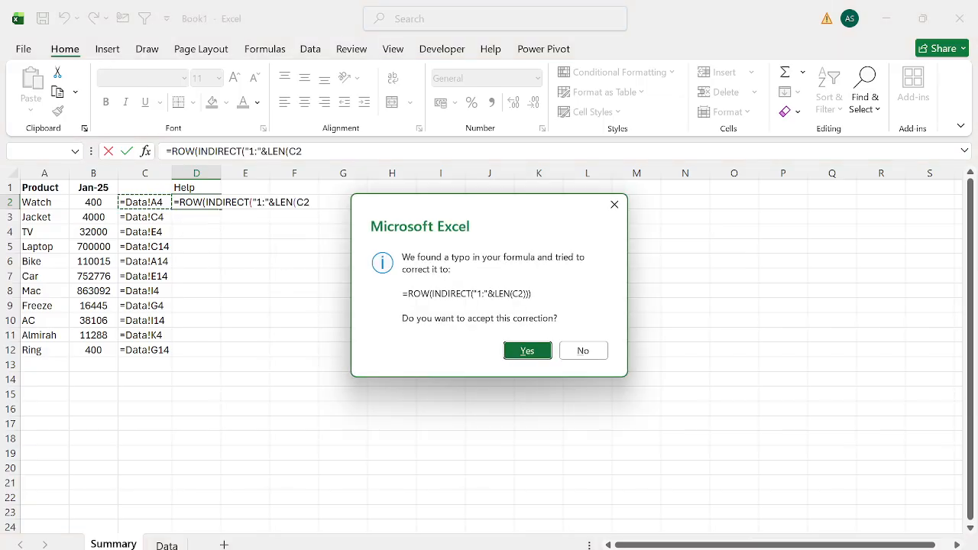
key("Return")
Wrap the D2 formula in MID to split C2 into single characters: =MID(C2,ROW(INDIRECT("1:"&LEN(C2))),1).
key("Up")
key("F2")
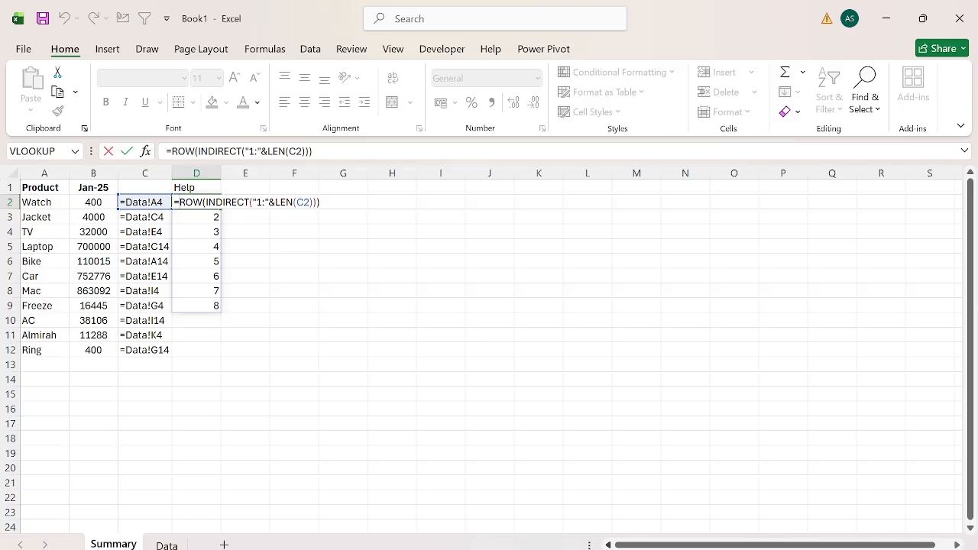
type("MID(")
left_click(145, 203)
type(",")
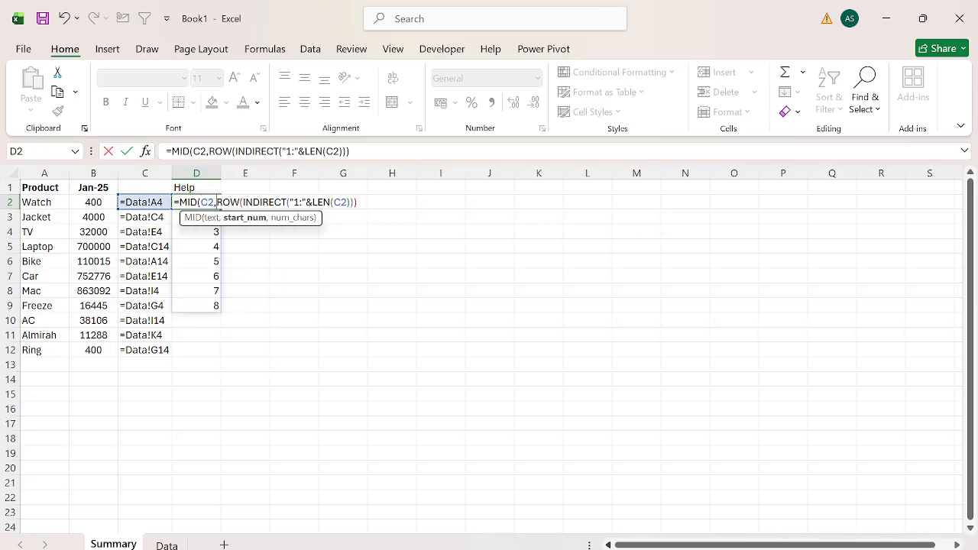
type(",1")
key("Return")
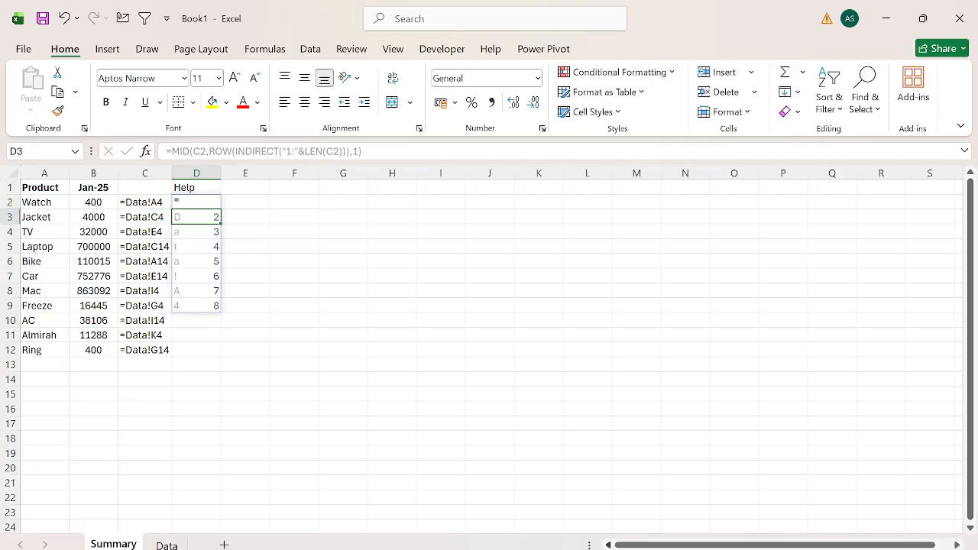
Wrap the D2 formula in IFERROR with a double negative: =IFERROR(--(MID(C2,ROW(INDIRECT("1:"&LEN(C2))),1)),"@").
key("Up")
key("F2")
type("f")
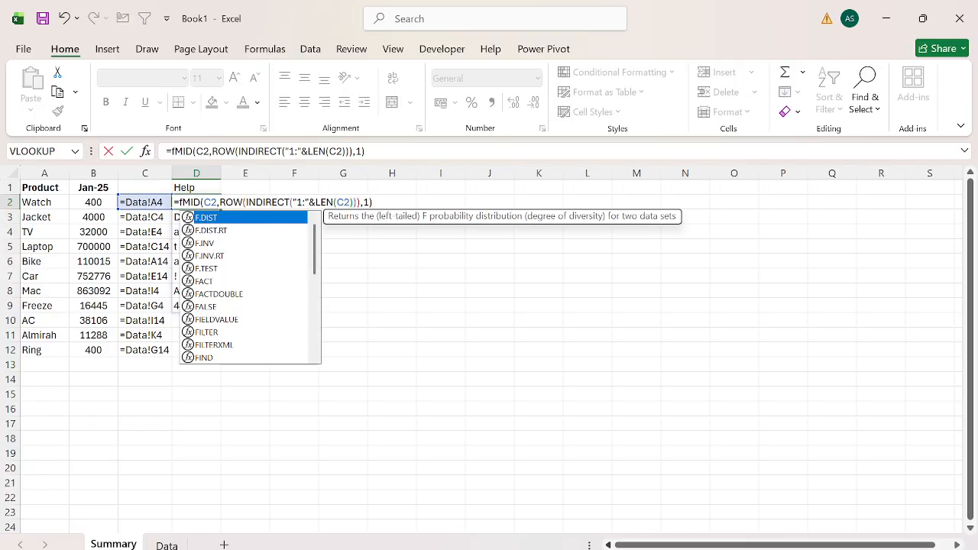
key("BackSpace")
type("o")
key("BackSpace")
type("if")
key("Down")
key("Tab")
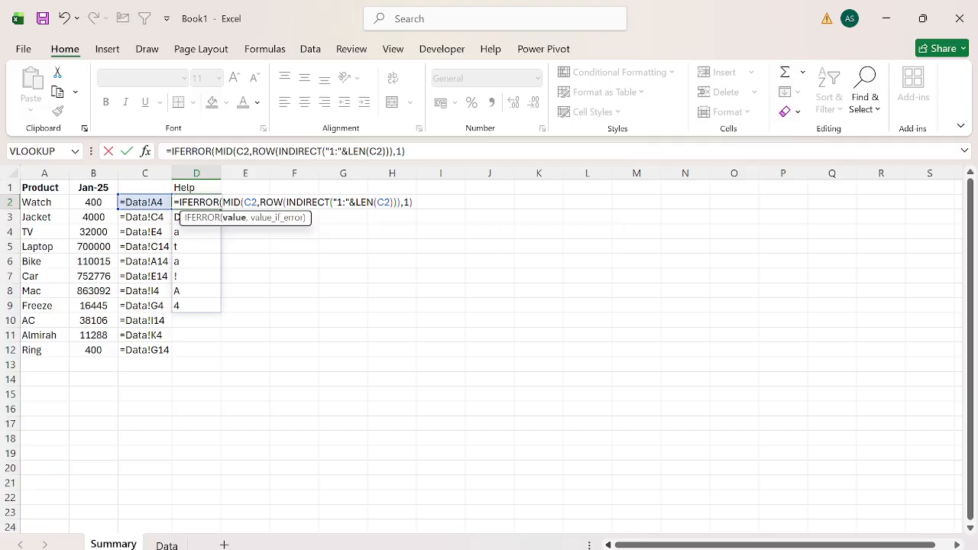
type("--(")
type("),\"@\")")
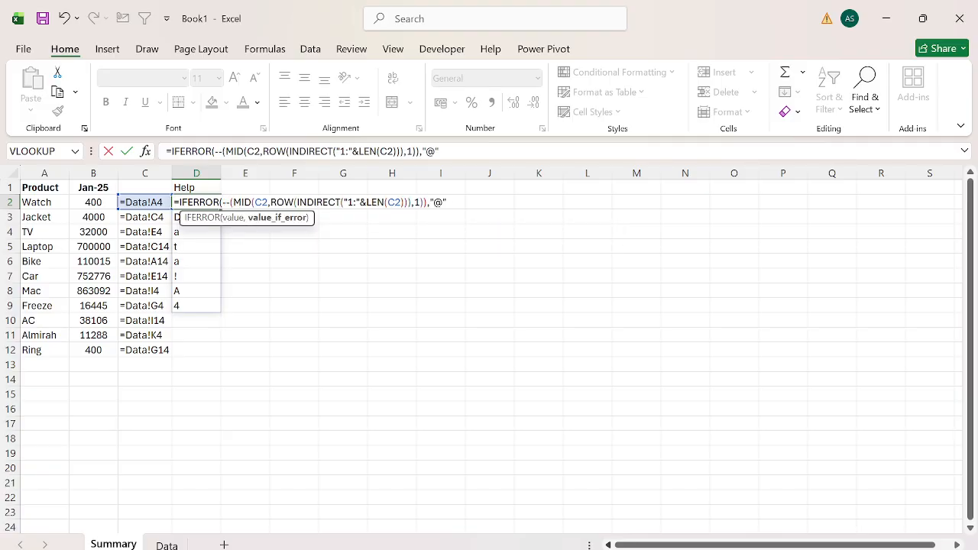
key("Return")
Wrap the D2 formula in COUNT to count the digits: =COUNT(IFERROR(--(MID(C2,ROW(INDIRECT("1:"&LEN(C2))),1)),"@")).
key("Up")
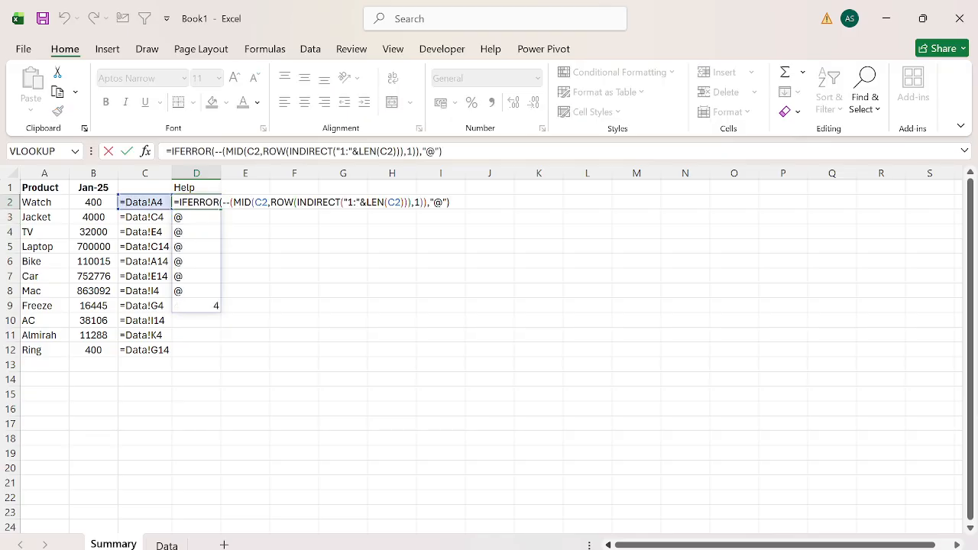
left_click(179, 202)
type("COUNT(")
key("Tab")
key("Return")
key("Return")
Fill the Help formula from D2 down to D12.
key("Left")
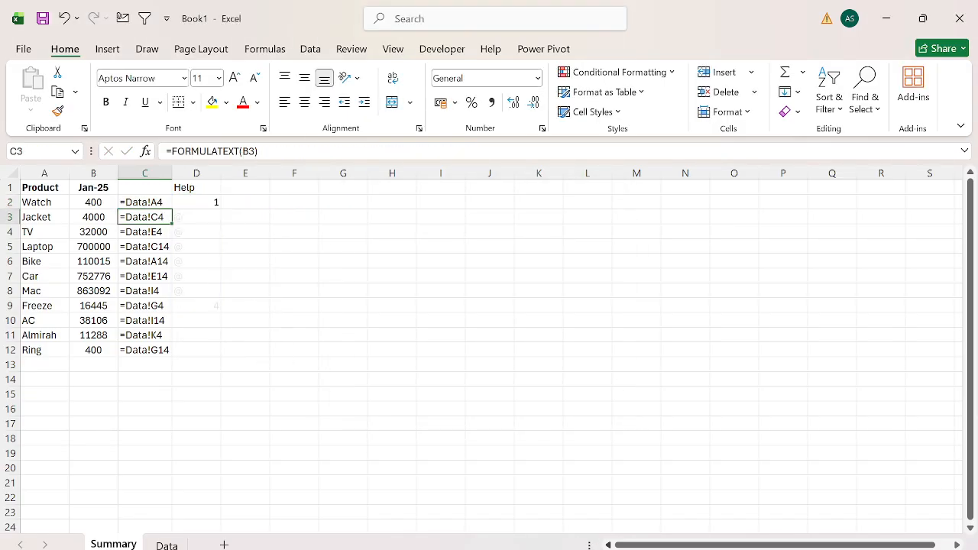
key("ctrl+Down")
key("Right")
key("ctrl+shift+Up")
key("ctrl+d")
key("ctrl+Up")
key("Down")
key("ctrl+shift+Down")
Centre the contents of the entire Help column D.
key("ctrl+space")
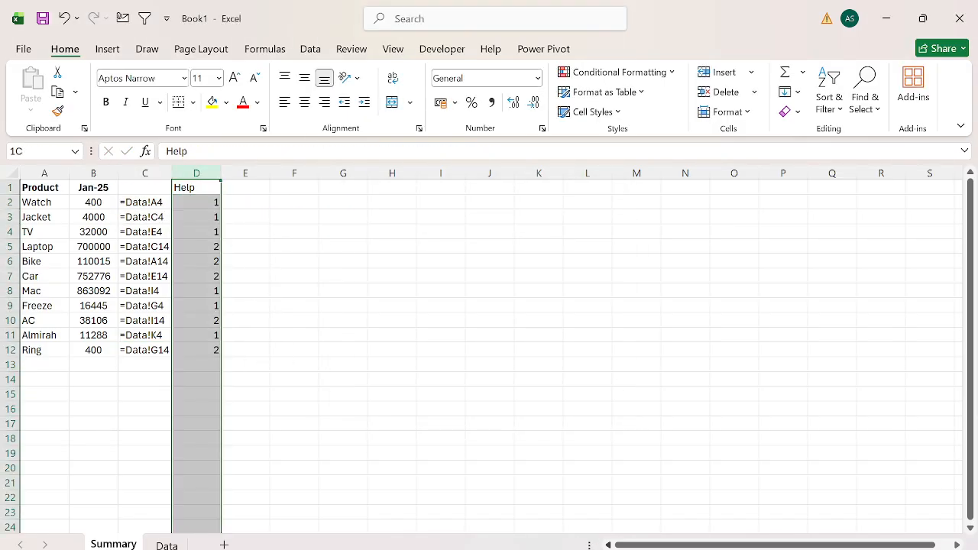
key("alt")
key("h")
key("a")
key("c")
Compare the digit counts in the Help column with the references in column C, including the Laptop row.
key("Down")
key("Down")
key("Left")
key("Up")
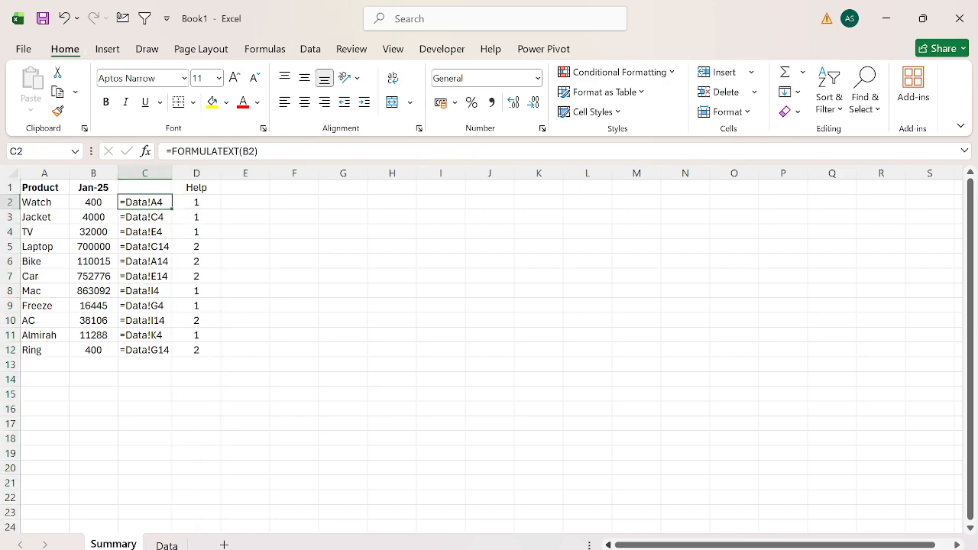
key("shift+Down")
key("shift+Down")
key("shift+Right")
key("Down")
key("Down")
key("Down")
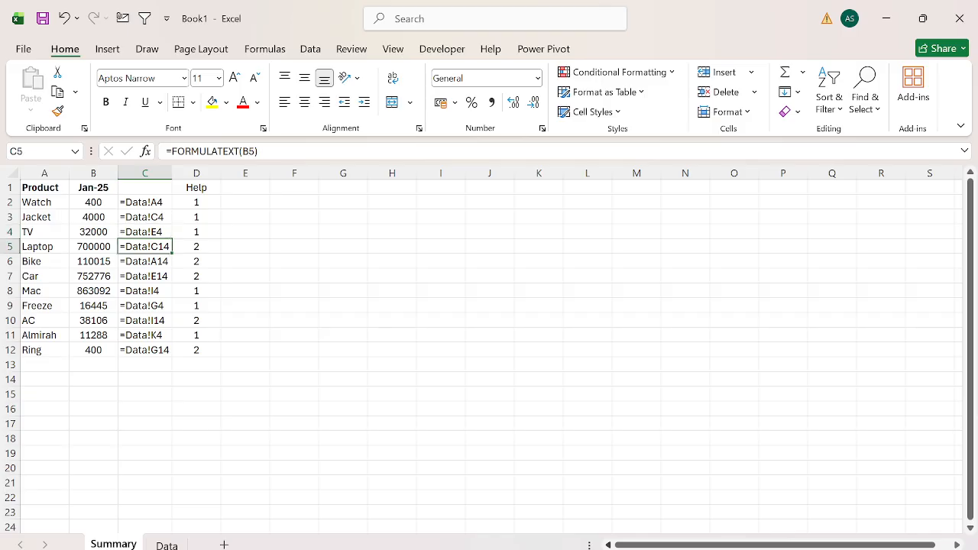
key("shift+Right")
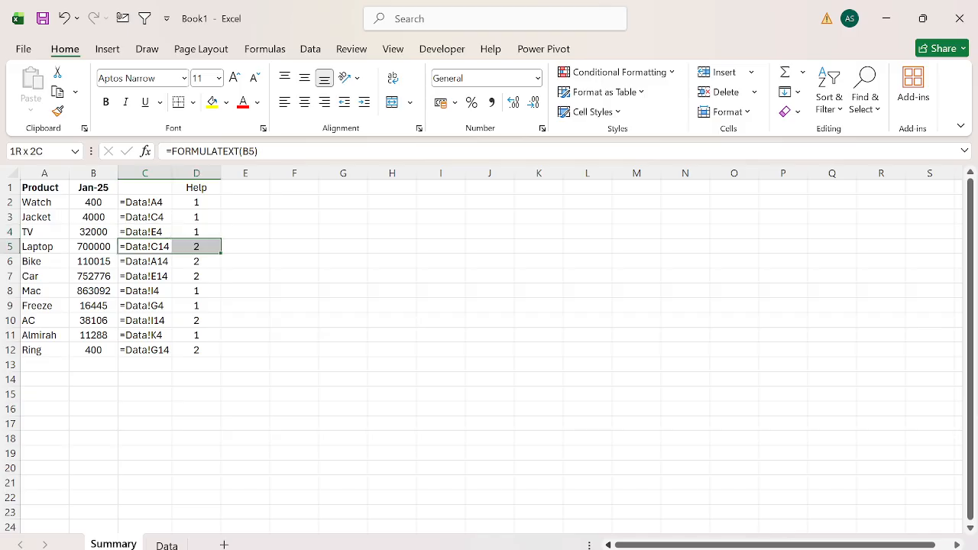
key("shift+Left")
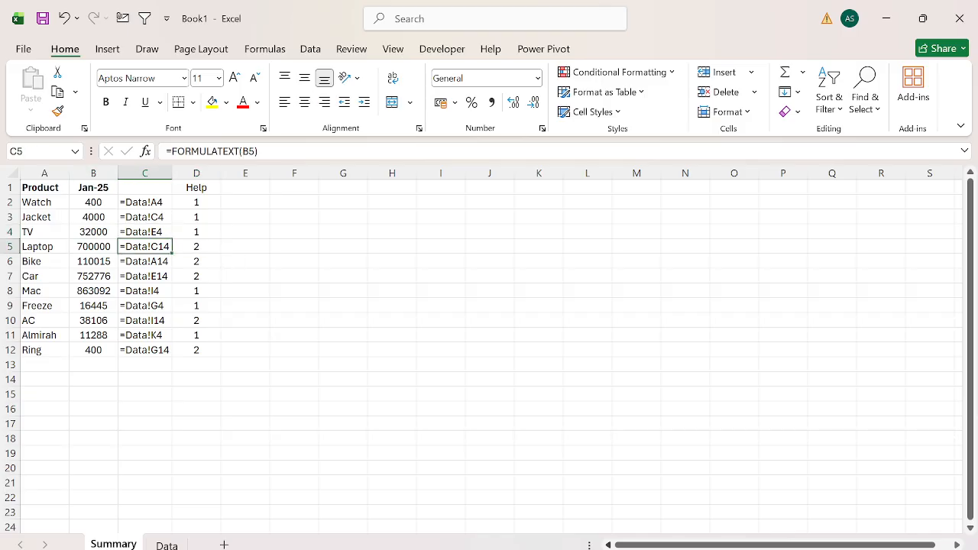
key("Right")
key("ctrl+Up")
key("Down")
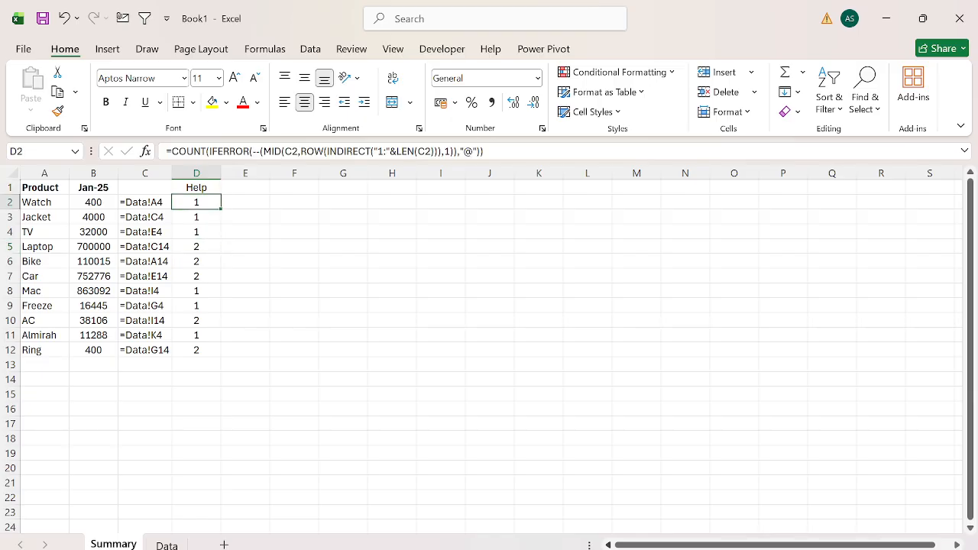
key("ctrl+shift+Down")
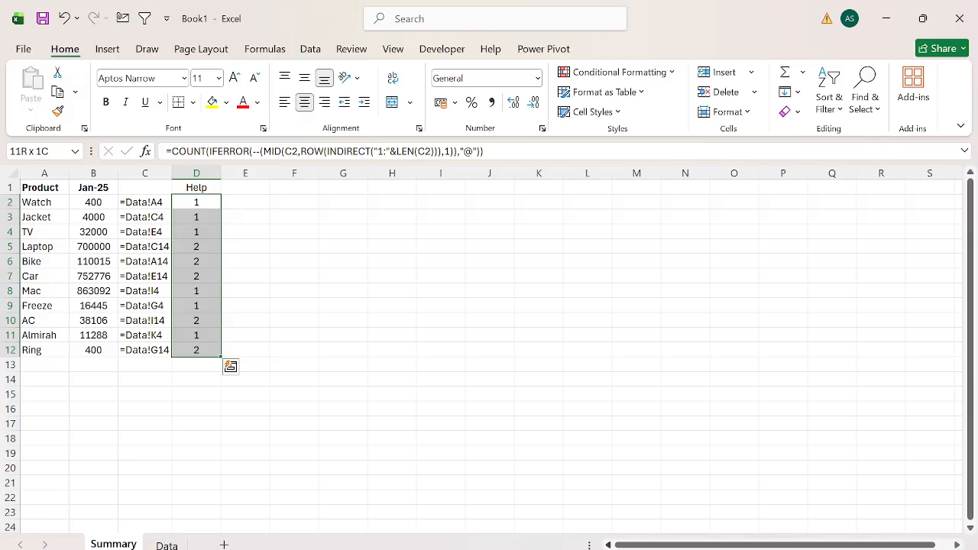
Add the header Starting Row Number in E1 and autofit the width of column E.
key("Up")
key("Right")
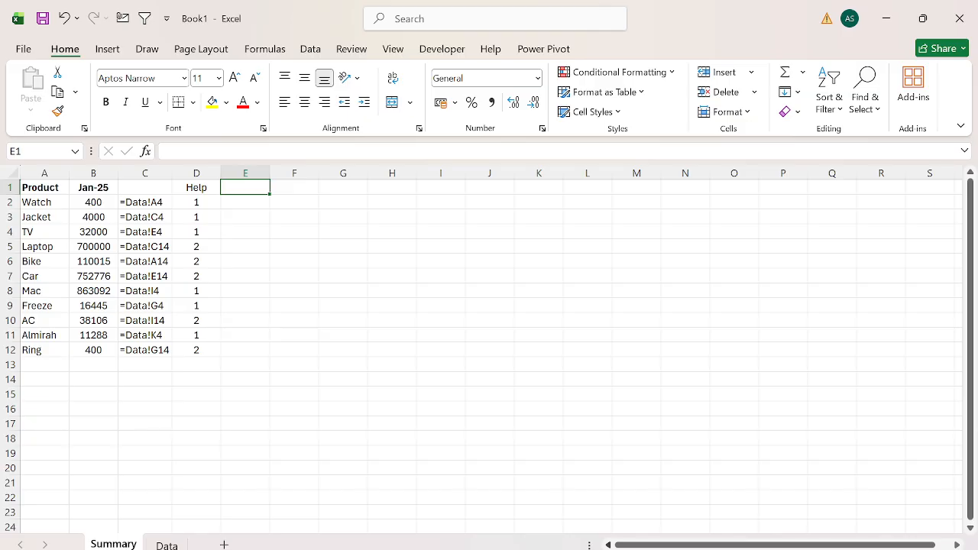
type("Starti")
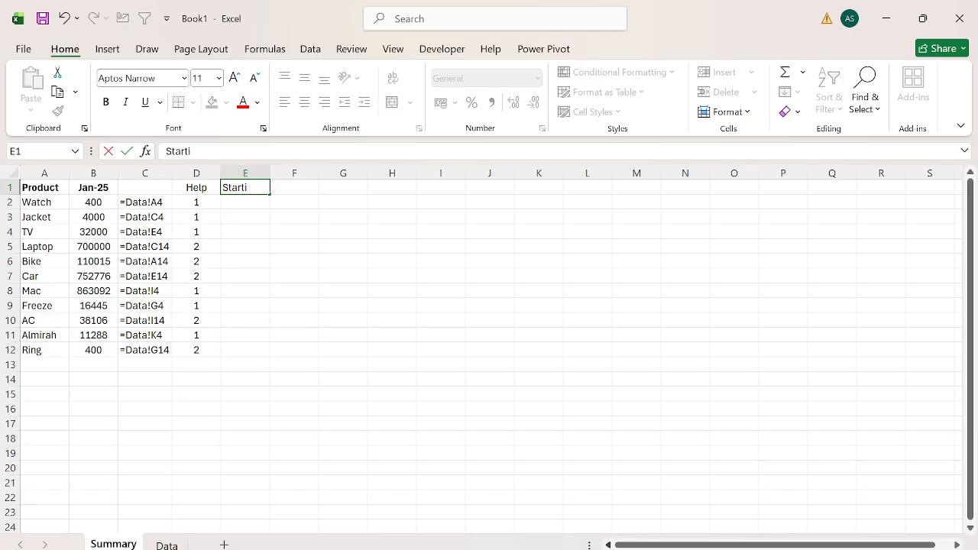
type("ng Row Number")
key("ctrl+Return")
key("alt+h")
key("o")
key("i")
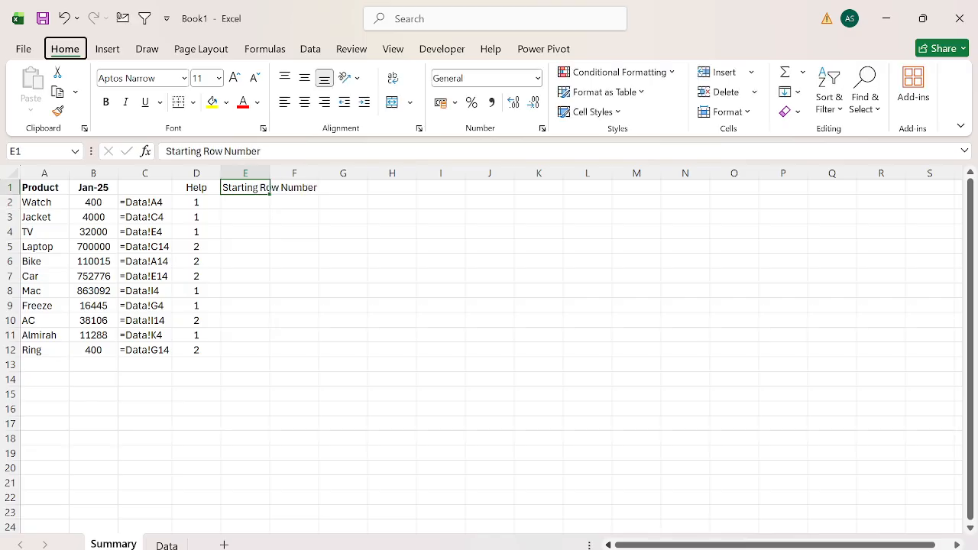
Enter =RIGHT(C2,D2) in E2 to extract the row number from the reference.
key("Down")
type("=")
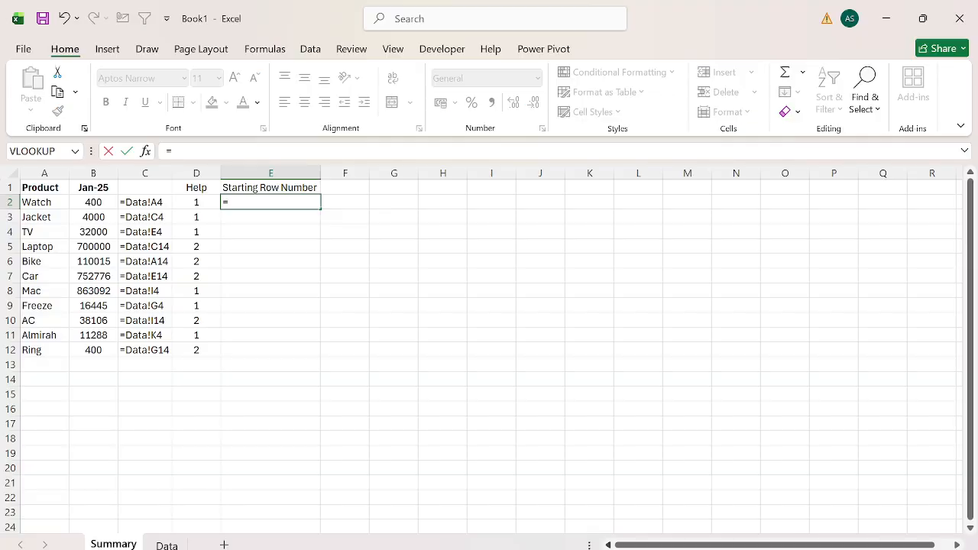
type("RIGHT(")
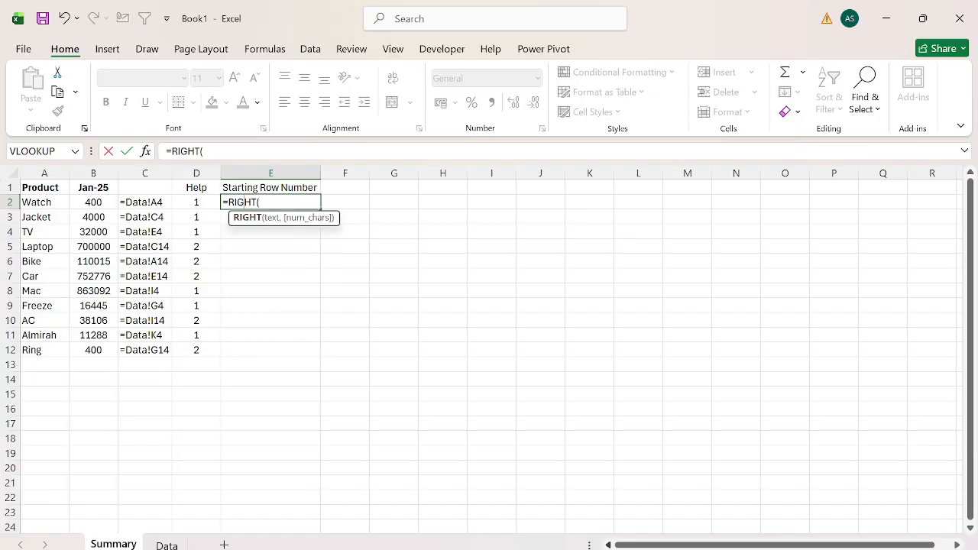
key("Left")
key("Left")
type(",")
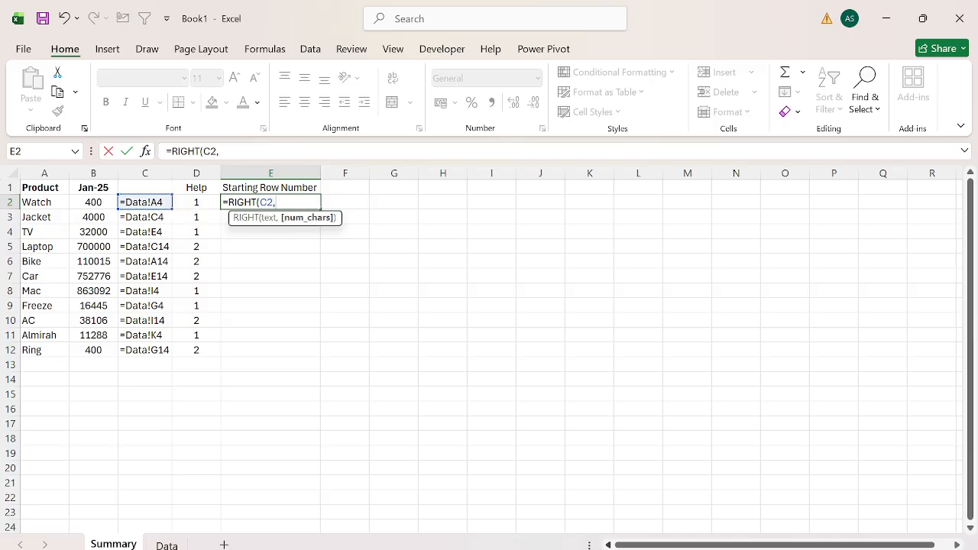
key("Right")
key("Return")
Fill the RIGHT formula from E2 down to E12.
key("Left")
key("ctrl+Down")
key("Right")
key("ctrl+shift+Up")
key("ctrl+d")
key("ctrl+Up")
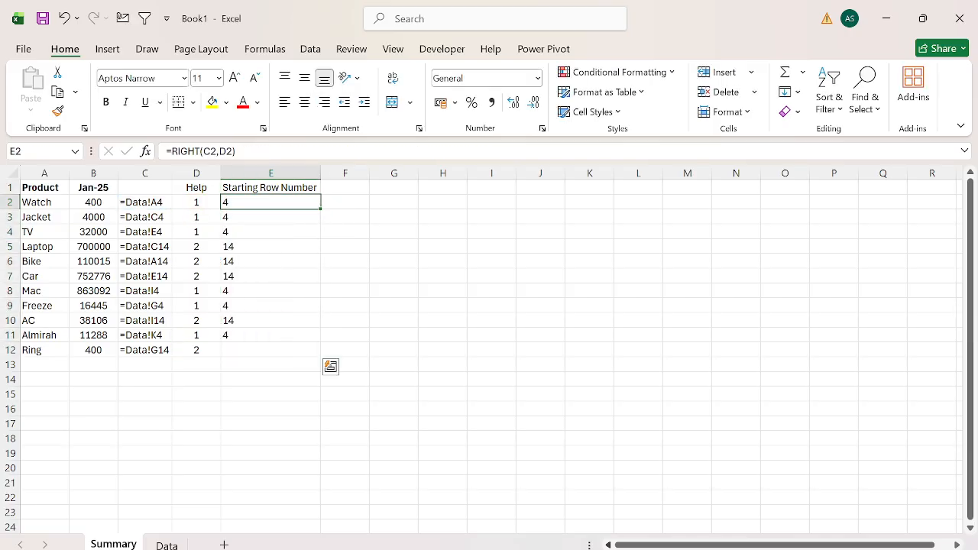
Centre the values in E2:E12 of the Starting Row Number column.
key("ctrl+shift+Down")
key("alt")
key("h")
key("a")
key("c")
key("shift+BackSpace")
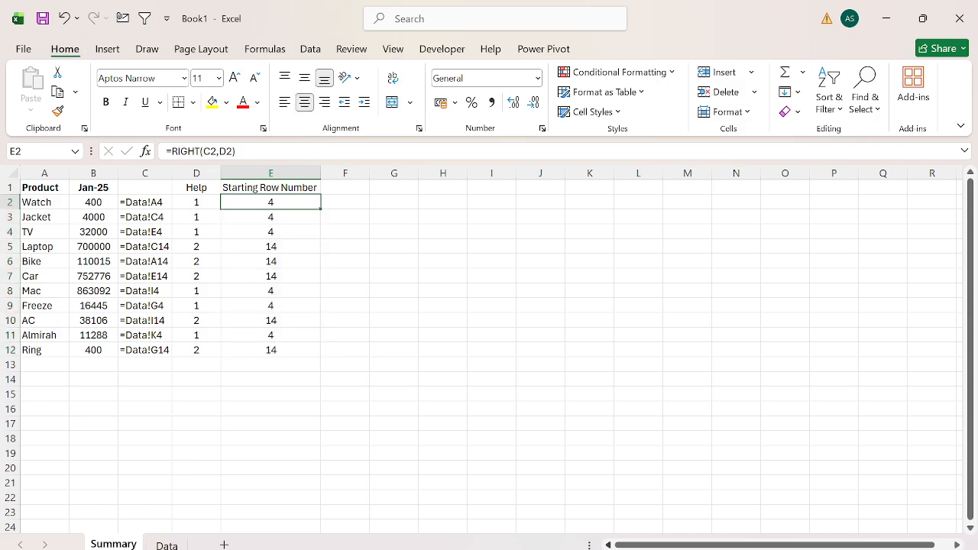
Change the E2 formula to =RIGHT(C2,D2)-2 and fill it down to E12.
key("Up")
key("Down")
key("F2")
type("-2")
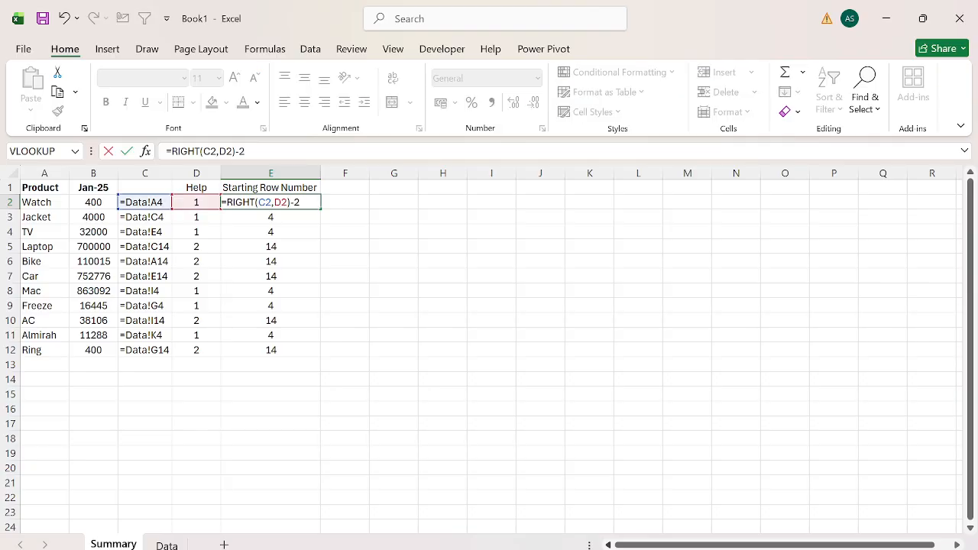
key("Return")
key("Up")
key("ctrl+shift+Down")
key("ctrl+d")
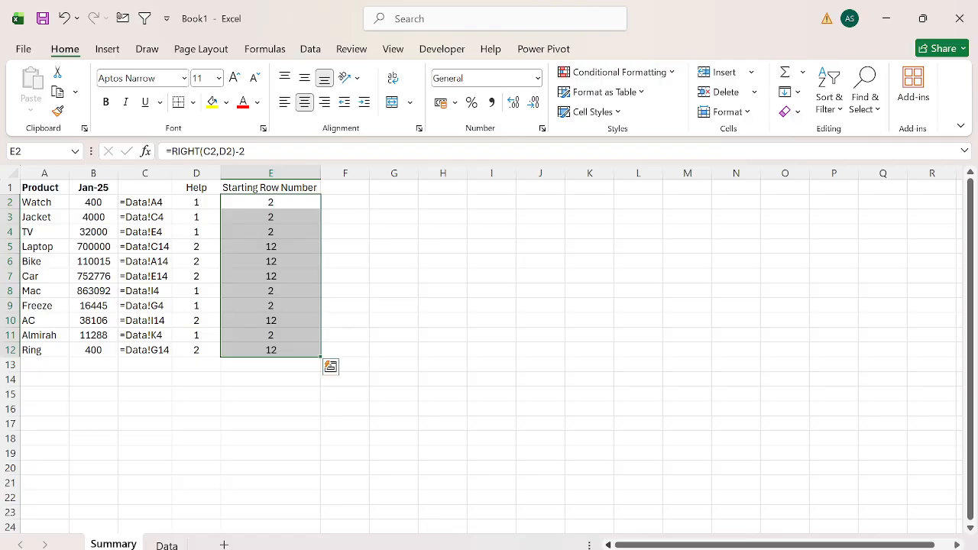
Review the starting row numbers in column E, stopping at the Laptop row.
key("Up")
key("Down")
key("ctrl+shift+Down")
key("Down")
key("Down")
key("Down")
key("shift+space")
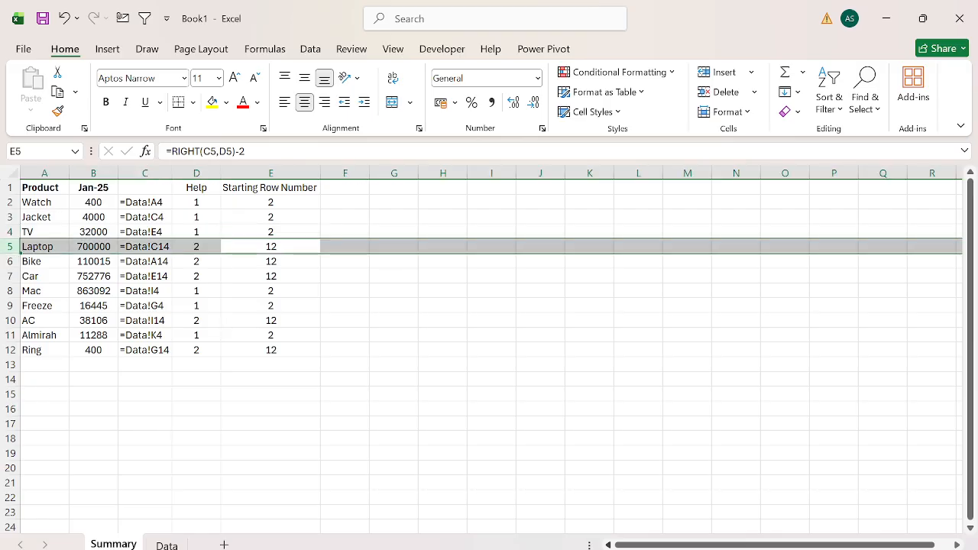
Check the first and last rows of the Laptop values on the Data sheet, and return to the Summary sheet.
key("ctrl+Page_Down")
key("Down")
key("Right")
key("Right")
key("ctrl+Down")
key("ctrl+Down")
key("Down")
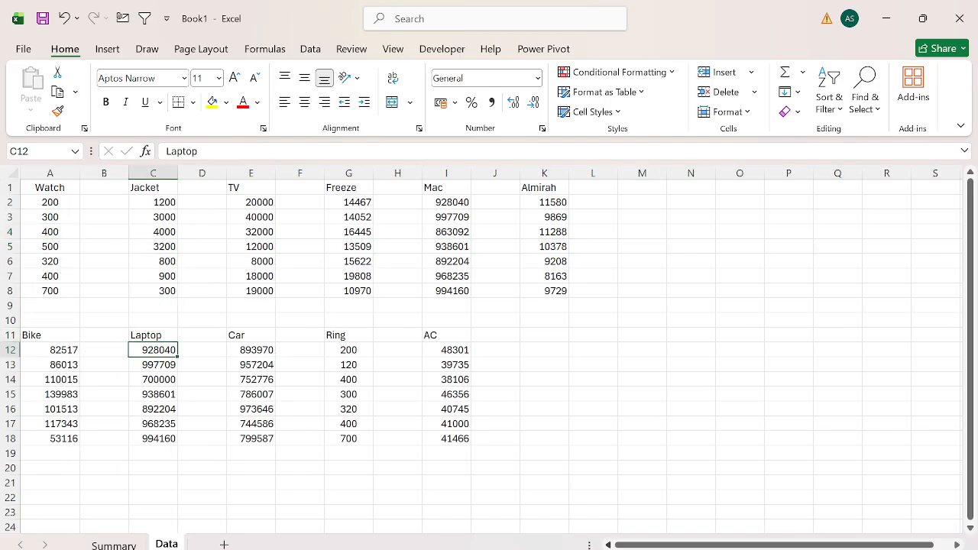
key("Down")
key("Up")
key("shift+space")
key("Down")
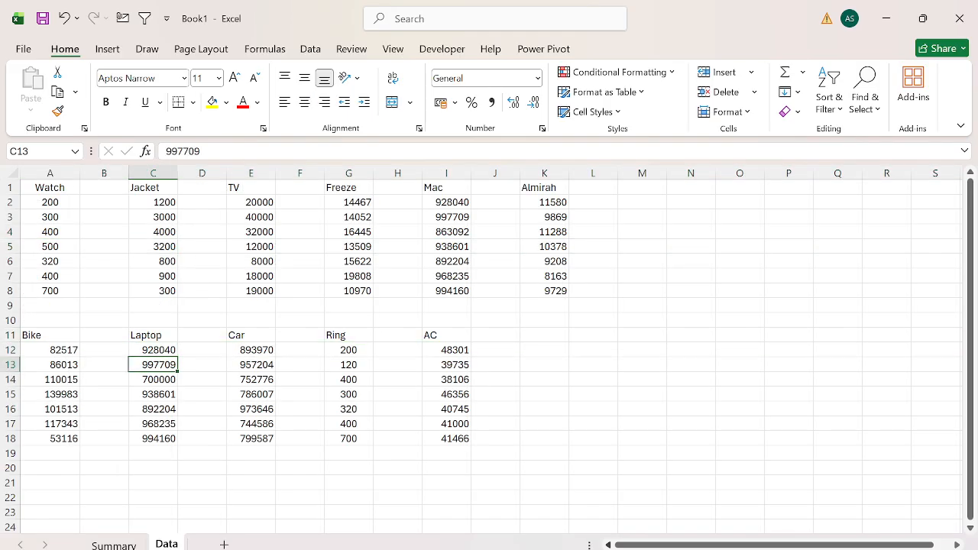
key("ctrl+Down")
key("shift+space")
key("ctrl+Page_Up")
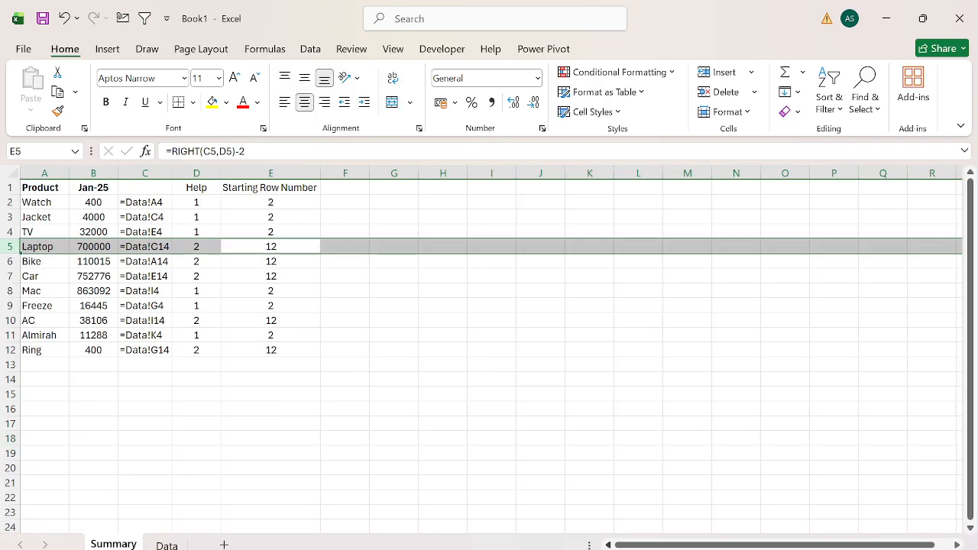
Copy the RIGHT(C2,D2) part of the E2 formula, leaving the formula unchanged.
key("Up")
key("Up")
key("Up")
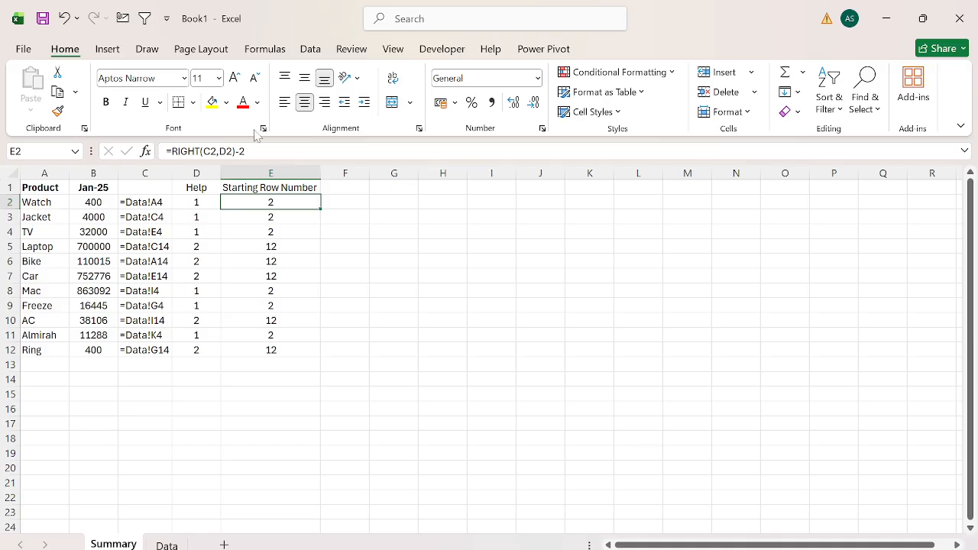
left_click(237, 151)
left_click_drag(233, 152, 171, 151)
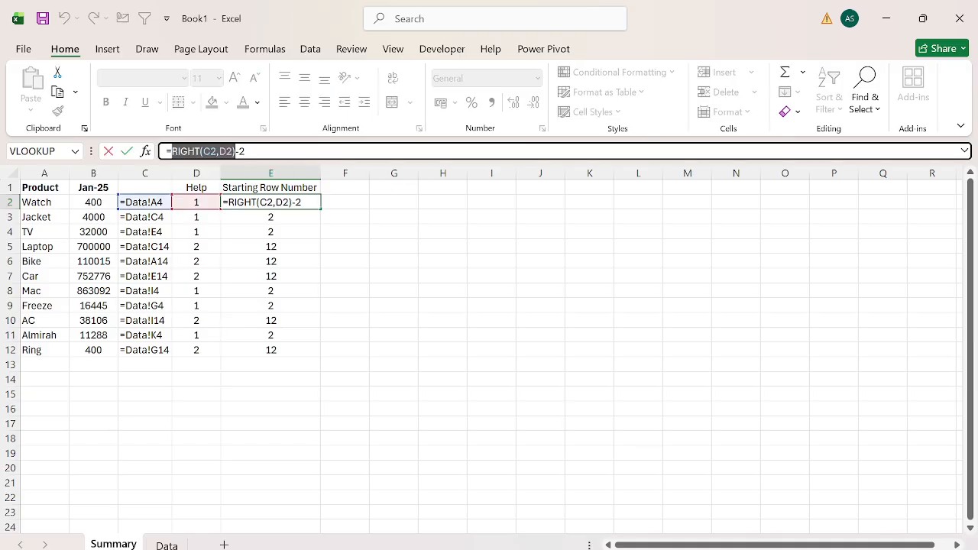
key("Tab")
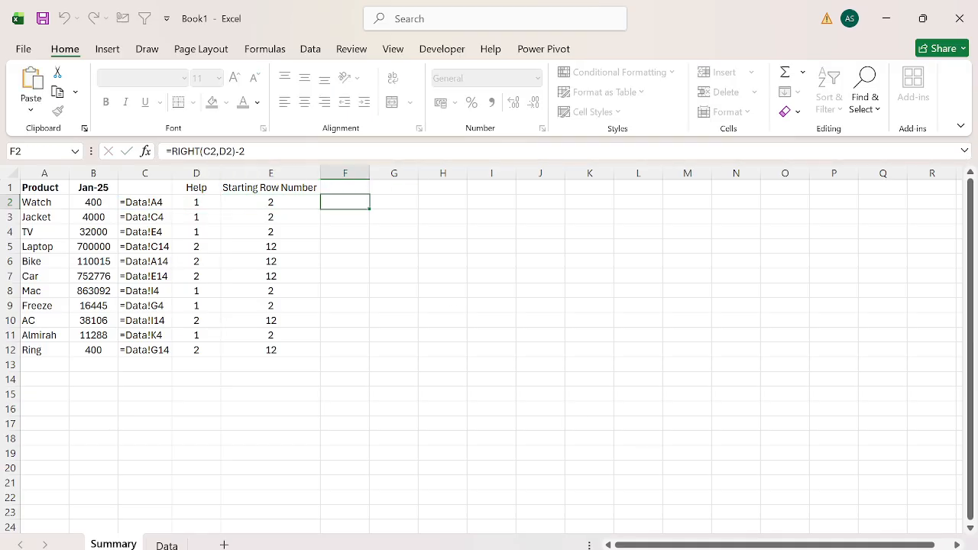
Add the header End Row Number in cell F1.
key("Up")
type("End Row Number")
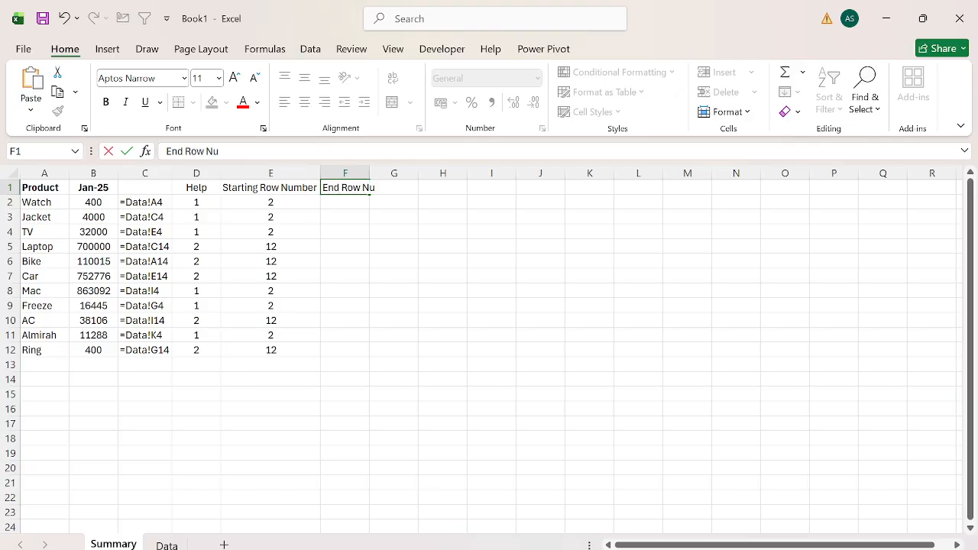
key("Return")
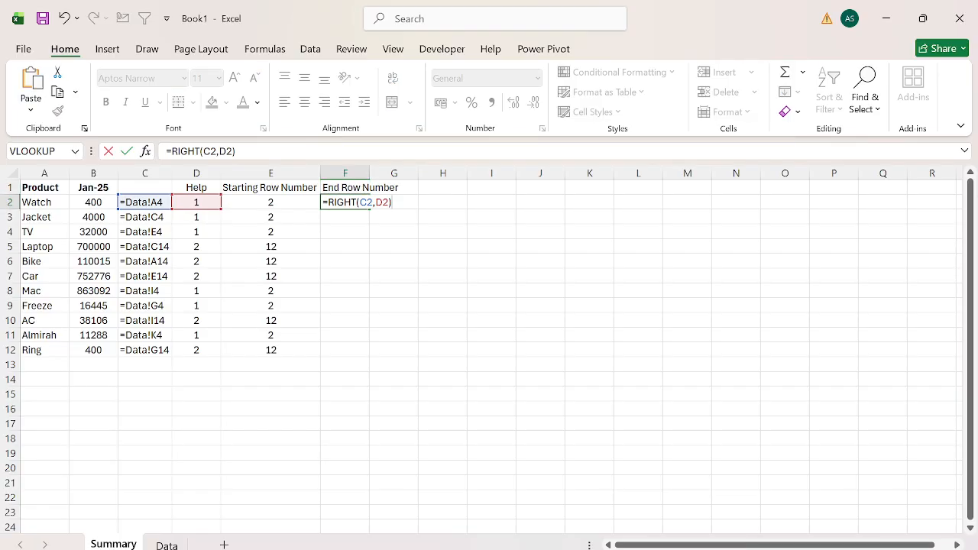
key("Return")
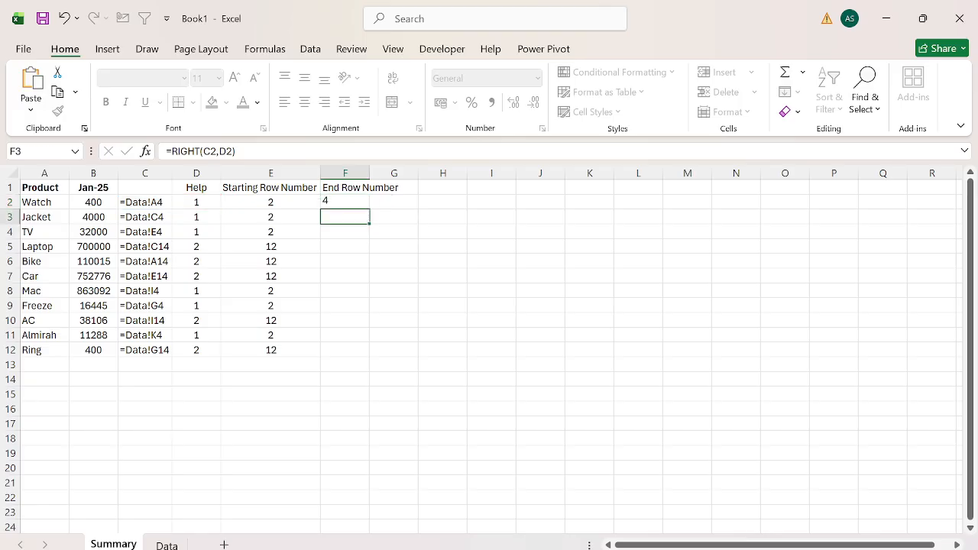
Reuse the copied RIGHT formula in F2 and extend it to =RIGHT(C2,D2)+4.
key("Up")
key("F2")
type("+")
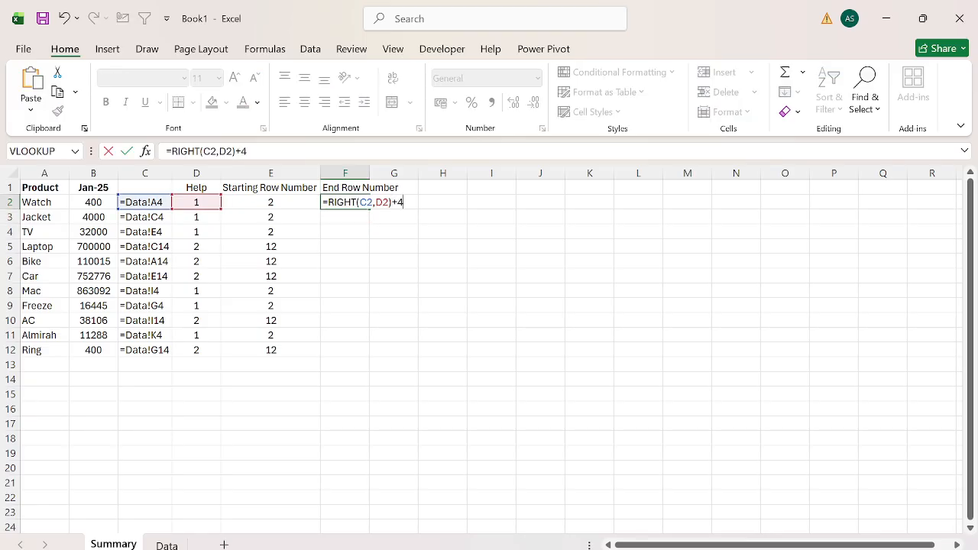
key("Return")
Fill the End Row Number formula from F2 down to F12.
key("Left")
key("ctrl+Down")
key("Right")
key("ctrl+shift+Up")
key("ctrl+d")
key("ctrl+Up")
Check where the Watch values end in column A of the Data sheet, and return to the Summary sheet.
key("ctrl+Page_Down")
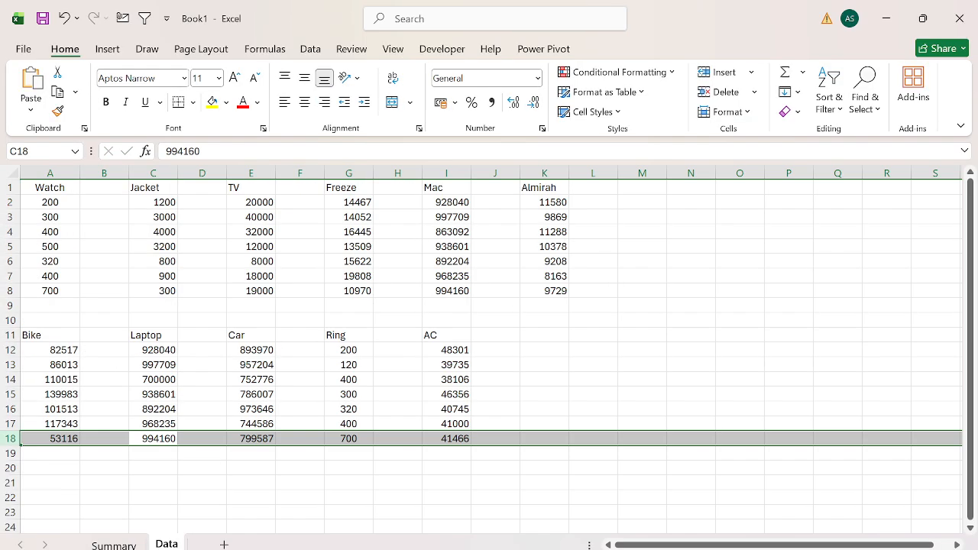
key("ctrl+Up")
key("ctrl+Up")
key("ctrl+Up")
key("ctrl+Left")
key("Down")
key("ctrl+Down")
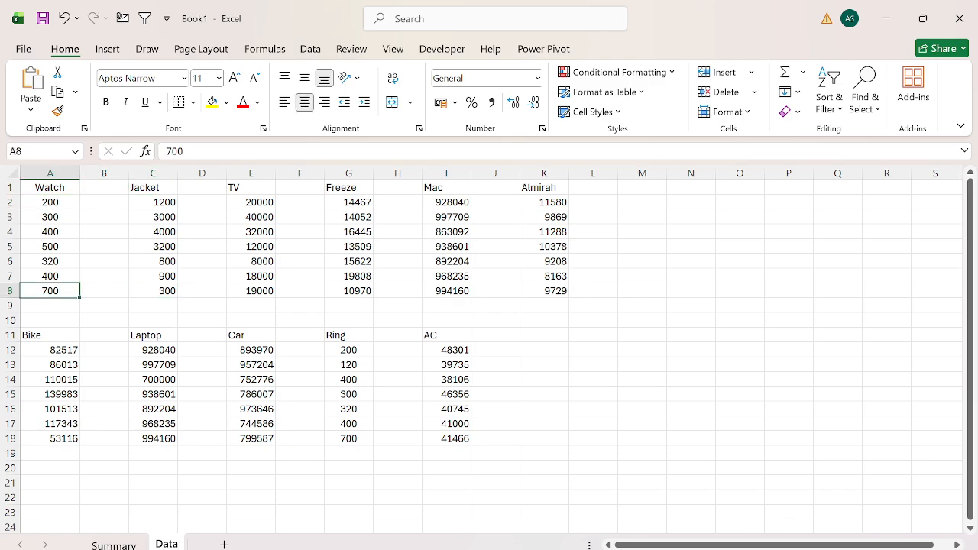
key("ctrl+Up")
key("ctrl+shift+Down")
key("ctrl+Page_Up")
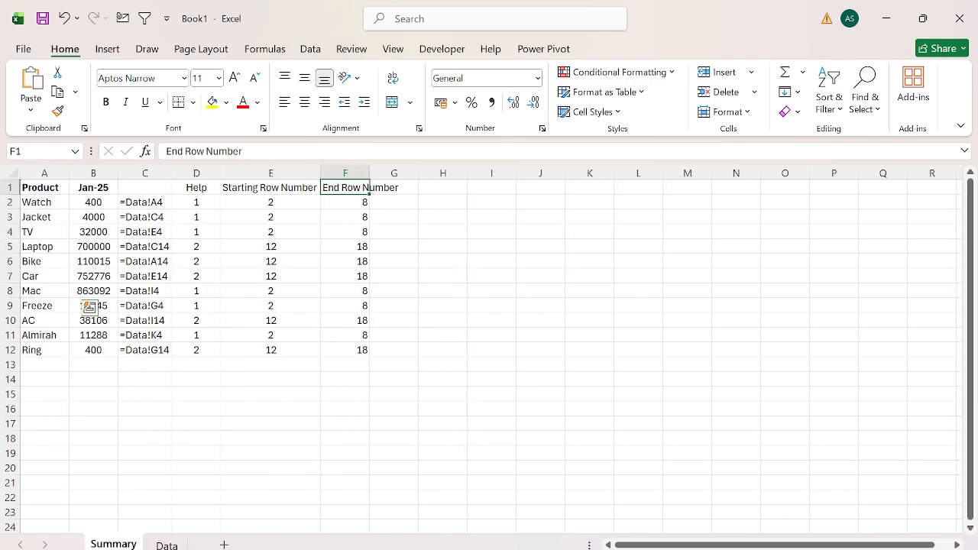
AutoFit the width of column F to its End Row Number header.
key("Left")
key("Down")
key("Right")
key("Up")
key("ctrl+space")
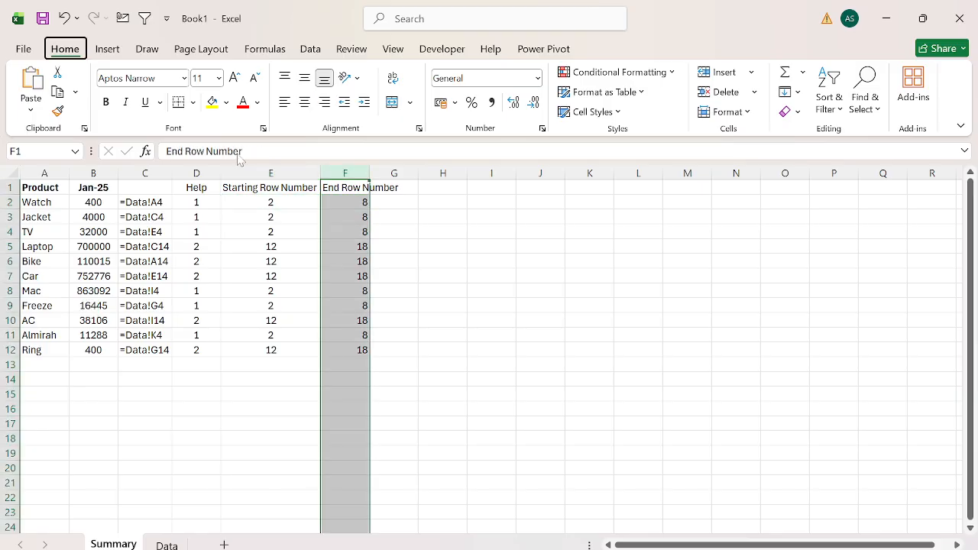
key("alt+h")
key("o")
key("i")
key("Left")
key("Down")
key("Right")
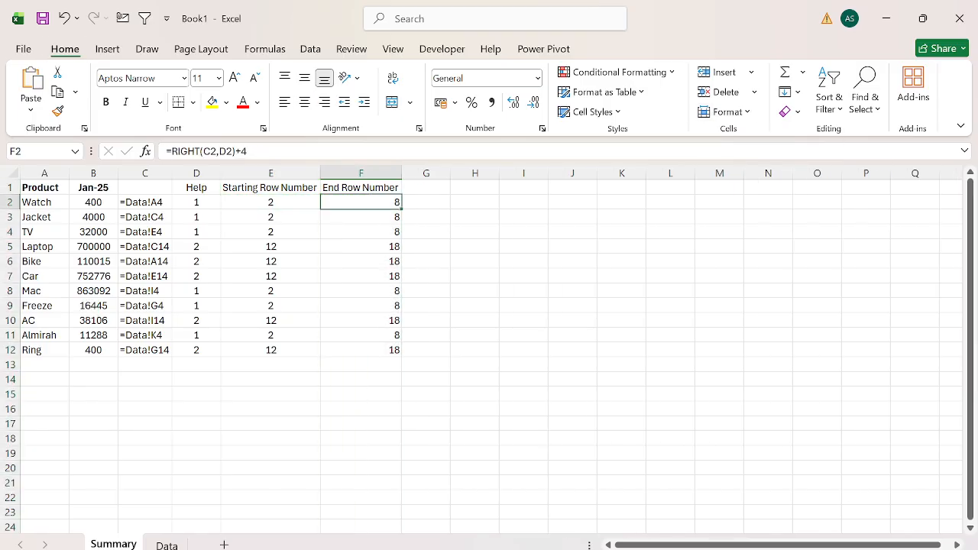
Insert a blank column before the Starting Row Number column.
key("Left")
key("Up")
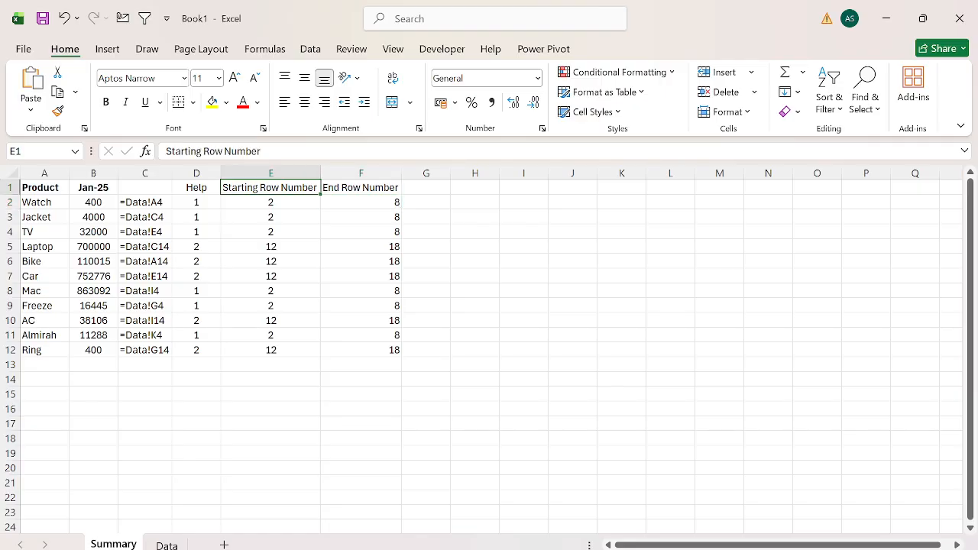
key("ctrl+space")
key("ctrl+shift+plus")
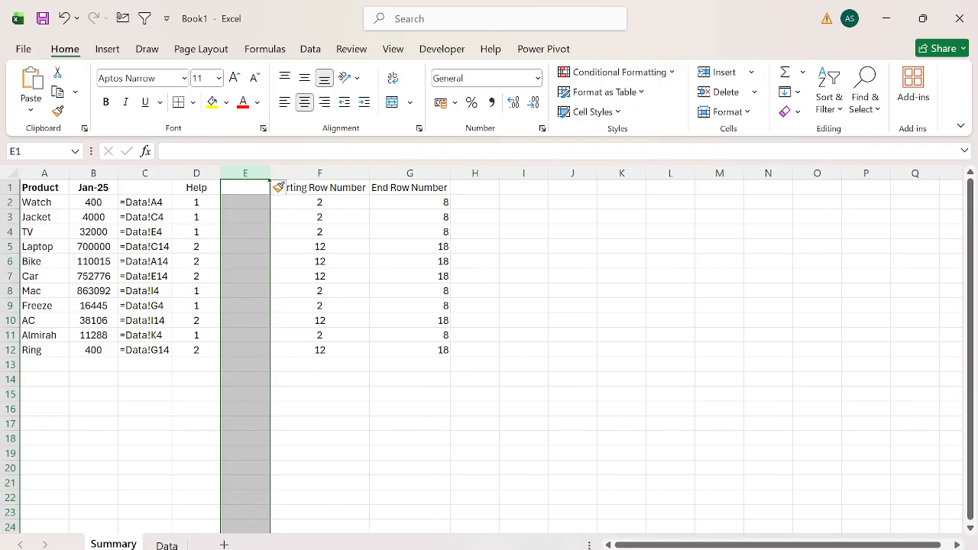
key("Down")
key("Left")
key("Right")
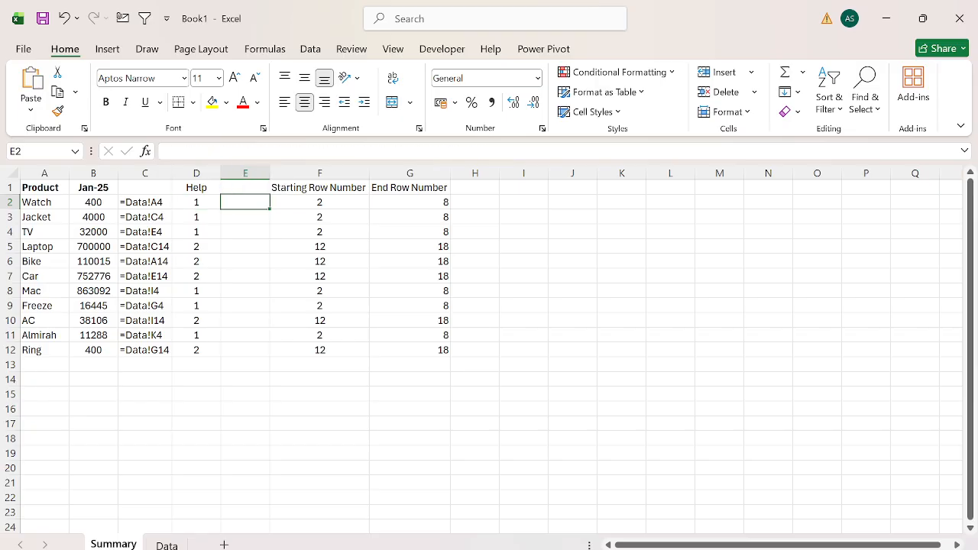
type("=mi")
key("Tab")
key("Left")
key("Escape")
key("Left")
key("Left")
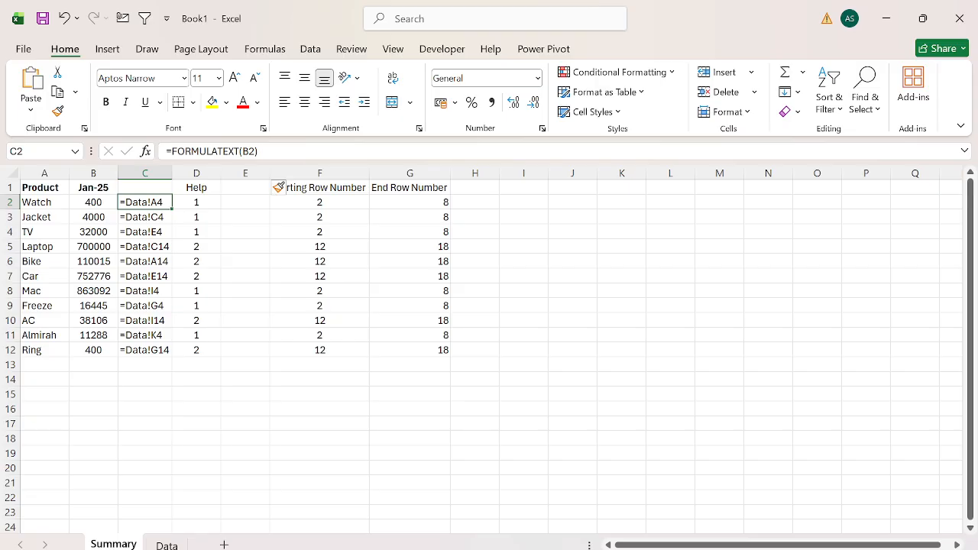
key("Right")
key("Up")
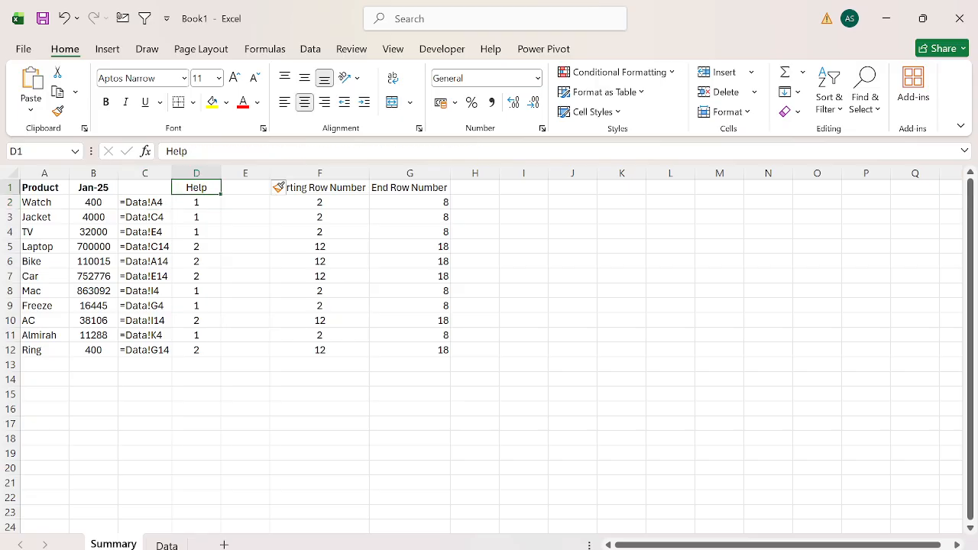
key("ctrl+space")
Enter =MID(C2,FIND("!",C2,1)+1,1) in E2 to extract the column letter from the reference text.
key("Right")
key("Down")
type("=mid")
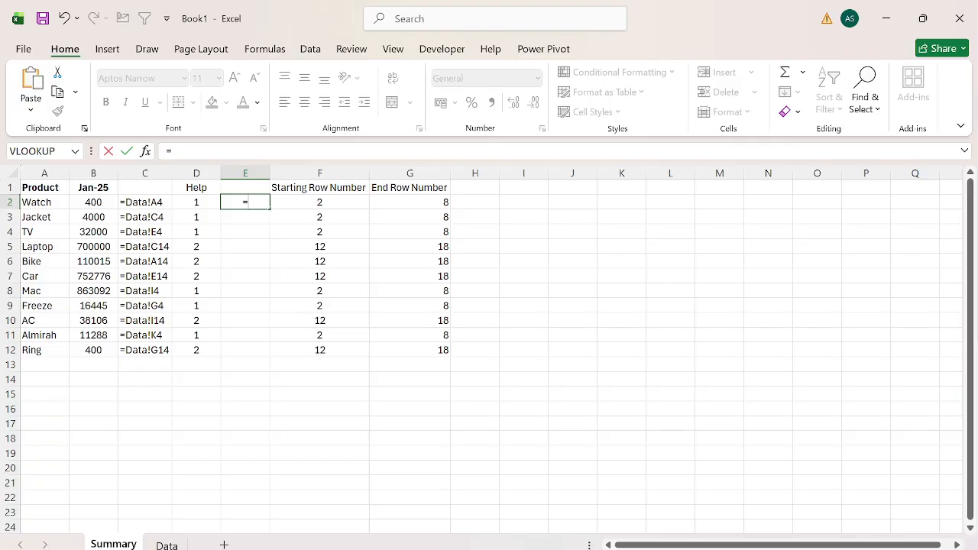
key("Tab")
key("Left")
key("Left")
type(",i")
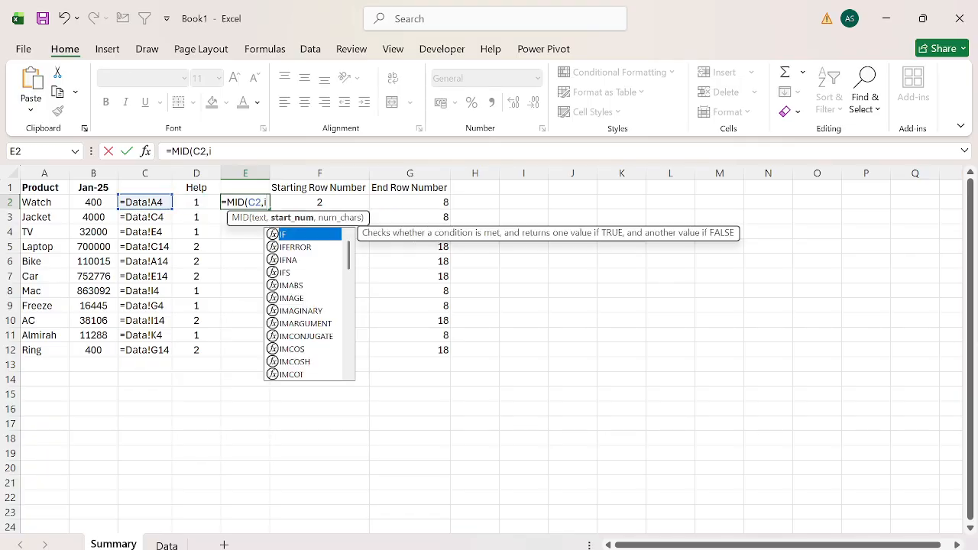
key("BackSpace")
type("fin")
key("Tab")
type("\"!\",")
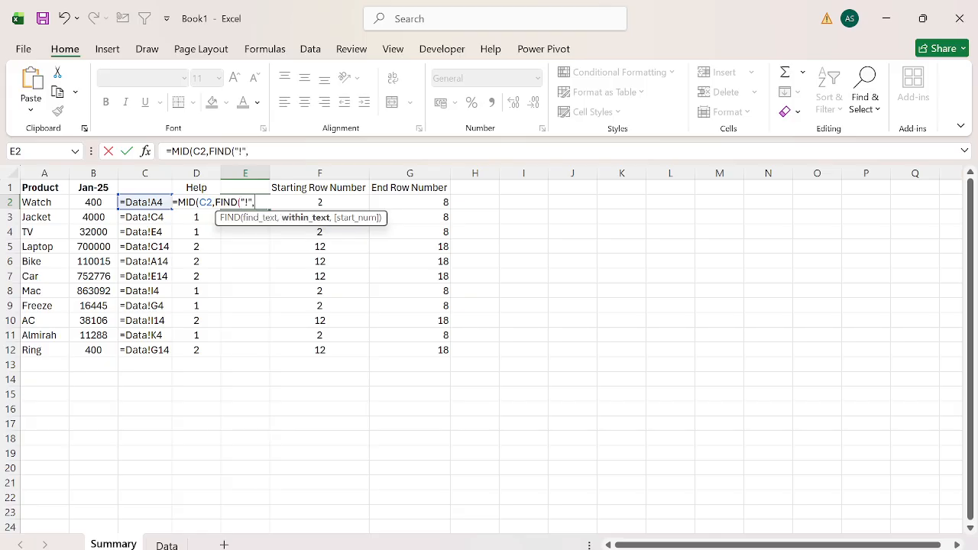
key("Left")
key("Left")
type(",")
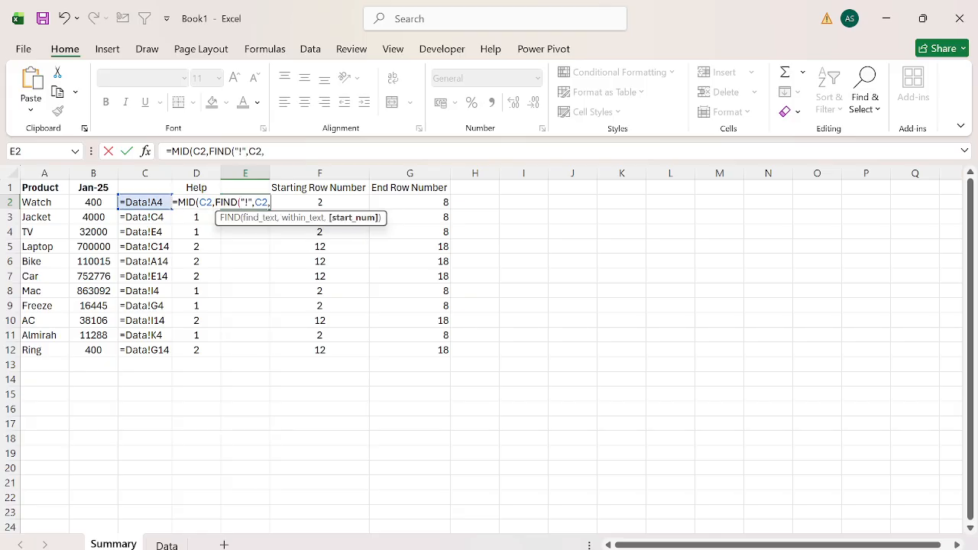
type("1)")
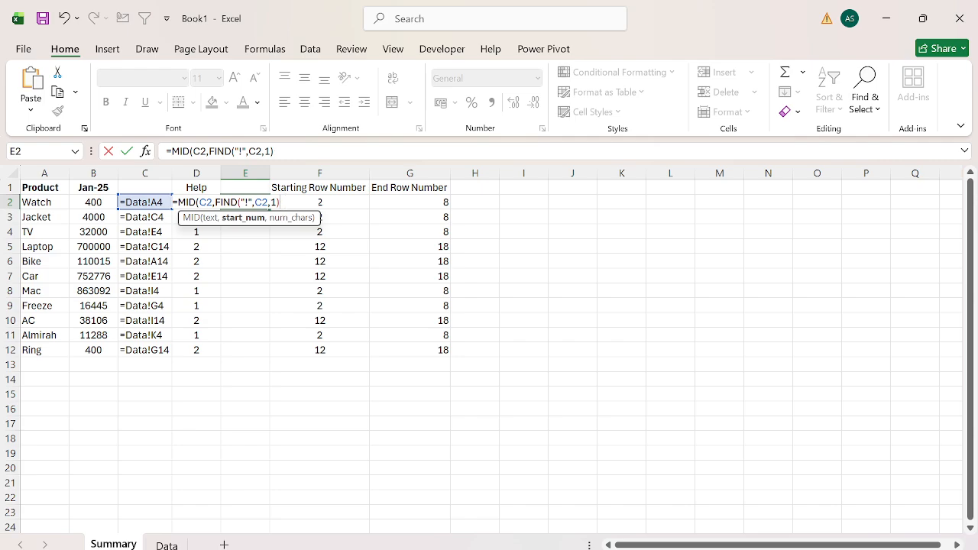
type("+1,1")
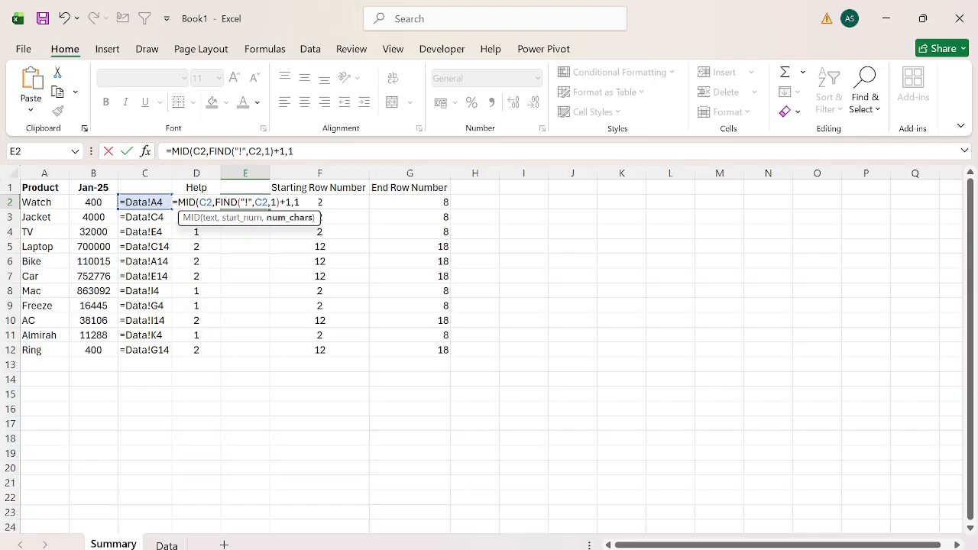
key("Return")
key("Return")
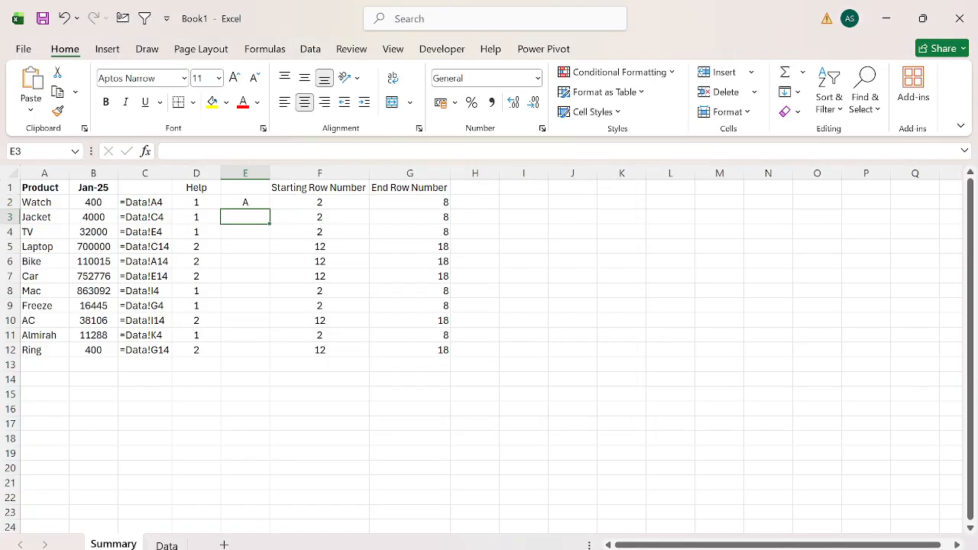
Fill the MID formula from E2 down to E12.
key("Left")
key("ctrl+Down")
key("Right")
key("ctrl+shift+Up")
key("ctrl+d")
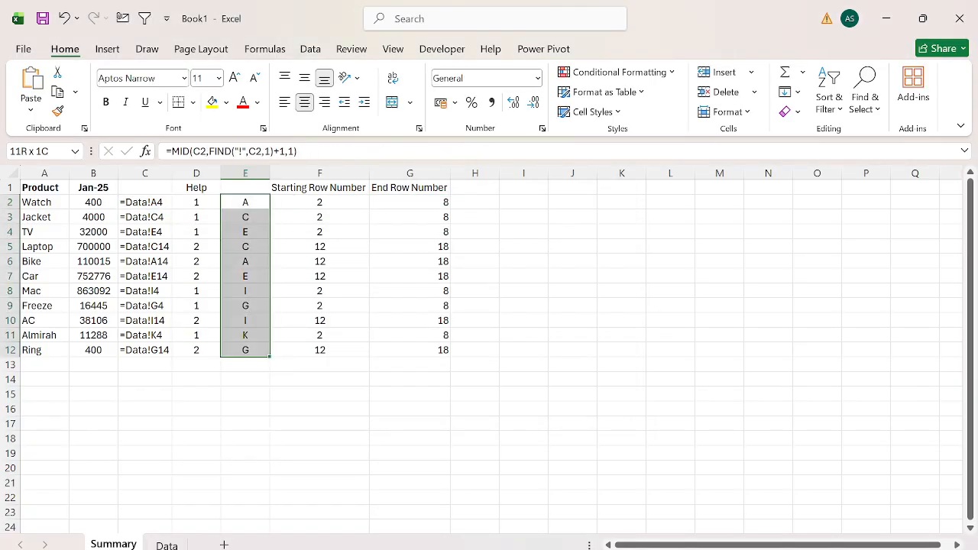
Add the header Txt in cell E1.
key("ctrl+Up")
key("Up")
type("Te")
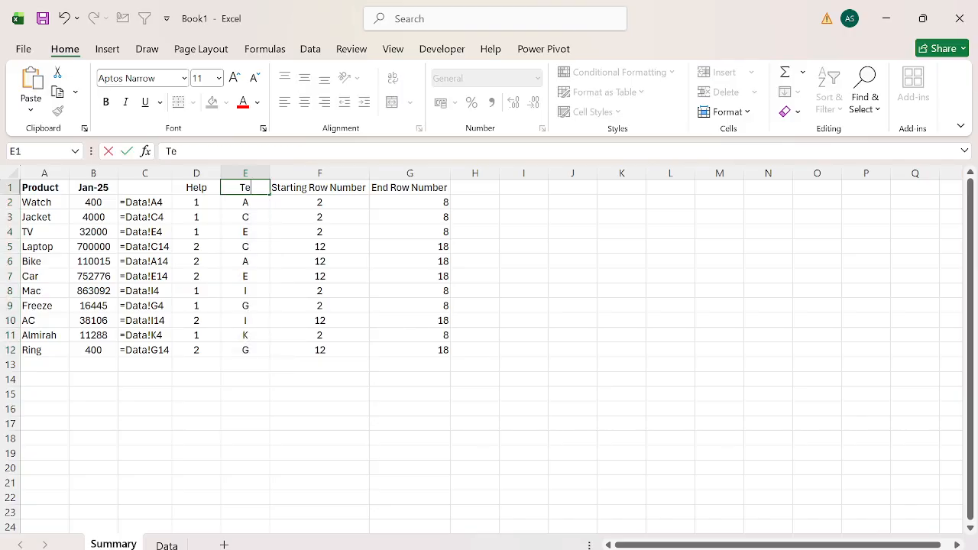
key("BackSpace")
type("xt")
key("Right")
key("Right")
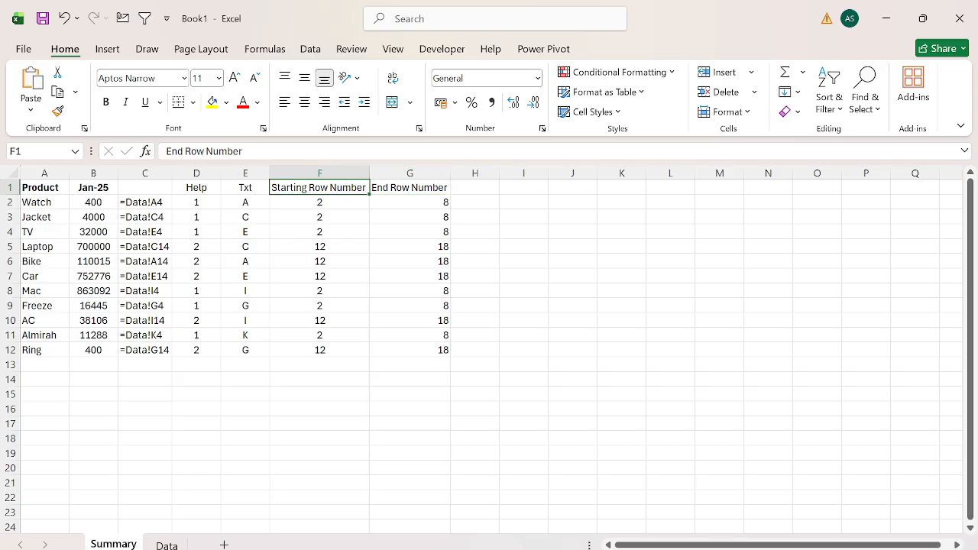
Change the header in E1 to COL Name.
key("Left")
key("Left")
type("COL Name")
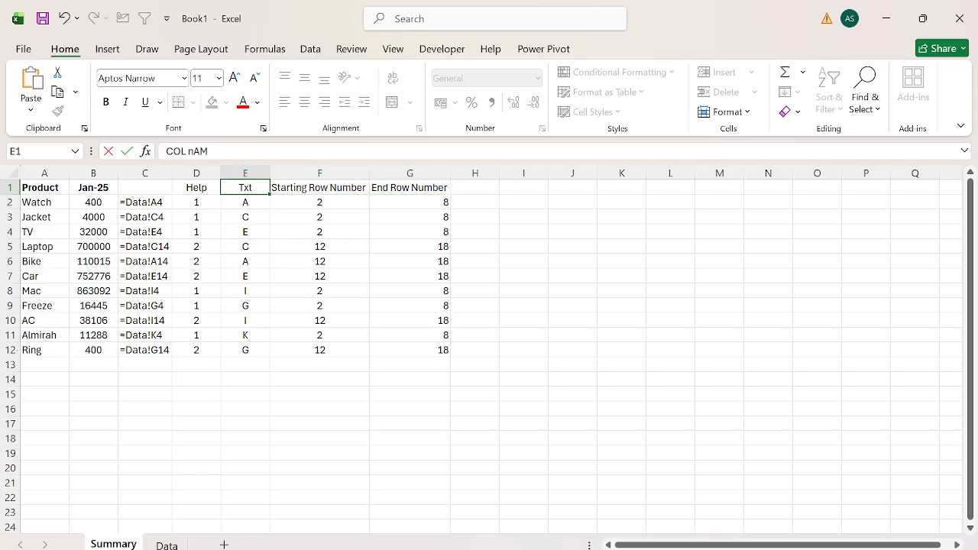
key("Right")
key("Left")
Add the header Dynamic Range in H1 and AutoFit the column width to it.
key("Right")
key("Right")
key("Right")
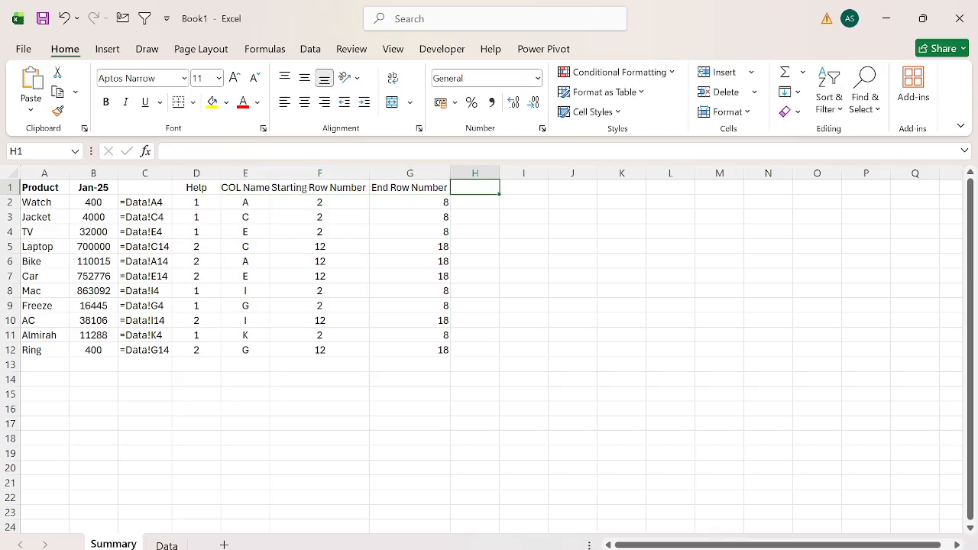
type("Dyna")
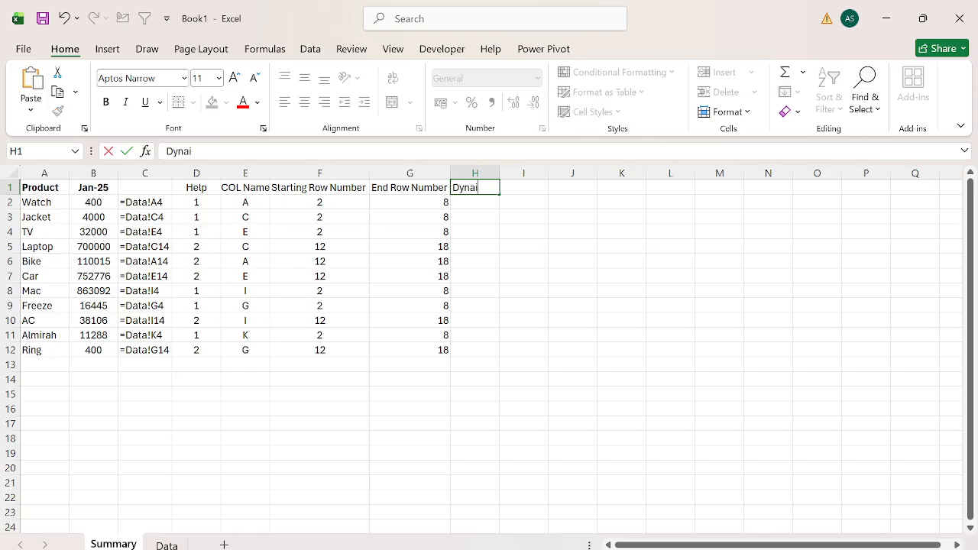
type("mic Range")
key("Return")
key("Up")
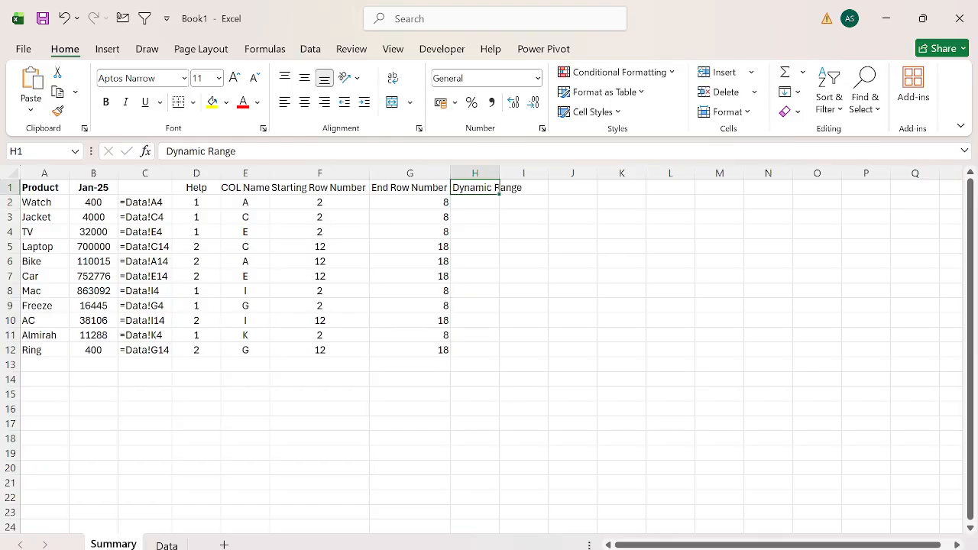
key("alt+h")
key("o")
key("i")
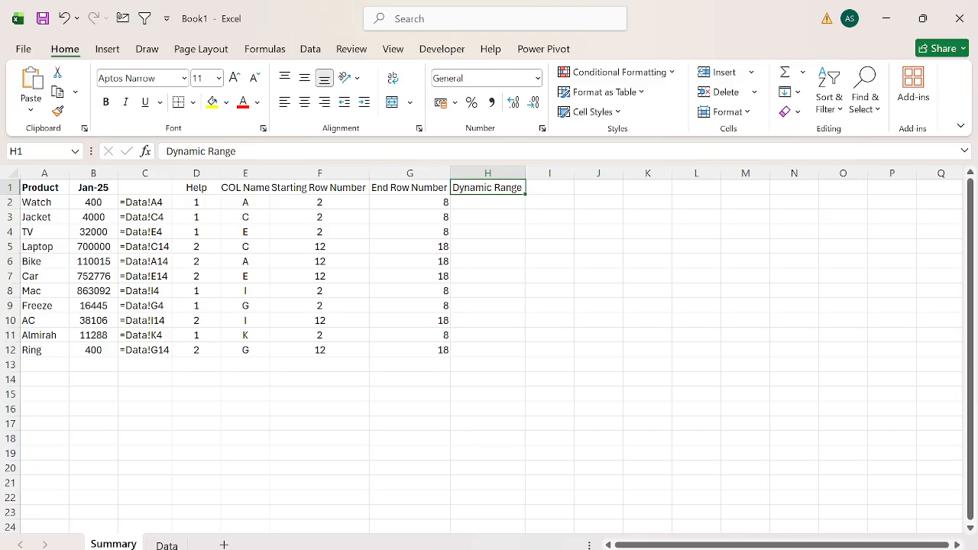
Join the column letter and starting row number in H2 with =E2&F2.
key("Down")
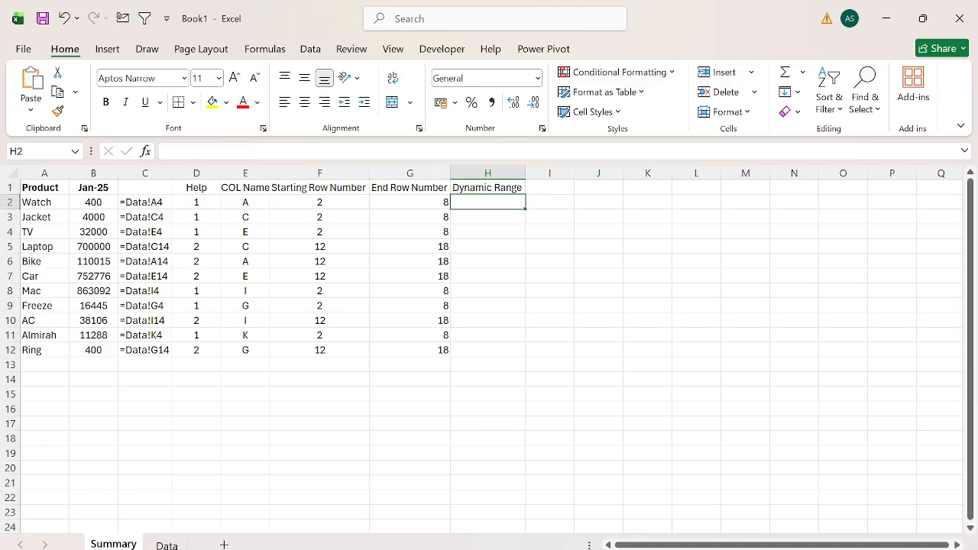
type("=")
key("Left")
key("Left")
key("Left")
type("&")
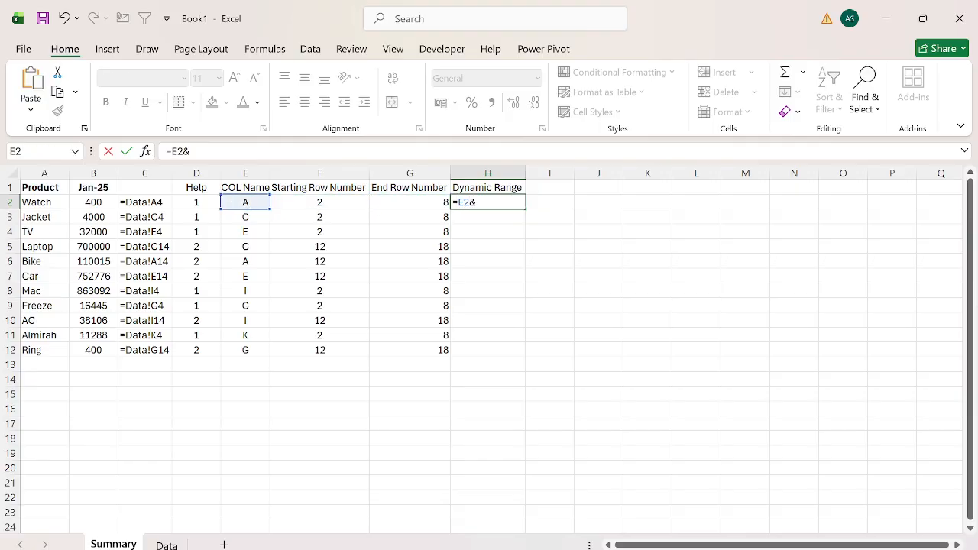
key("Right")
key("Return")
Extend the H2 formula to =E2&F2&":"&E2&G2 so it builds the full range address.
key("Up")
key("F2")
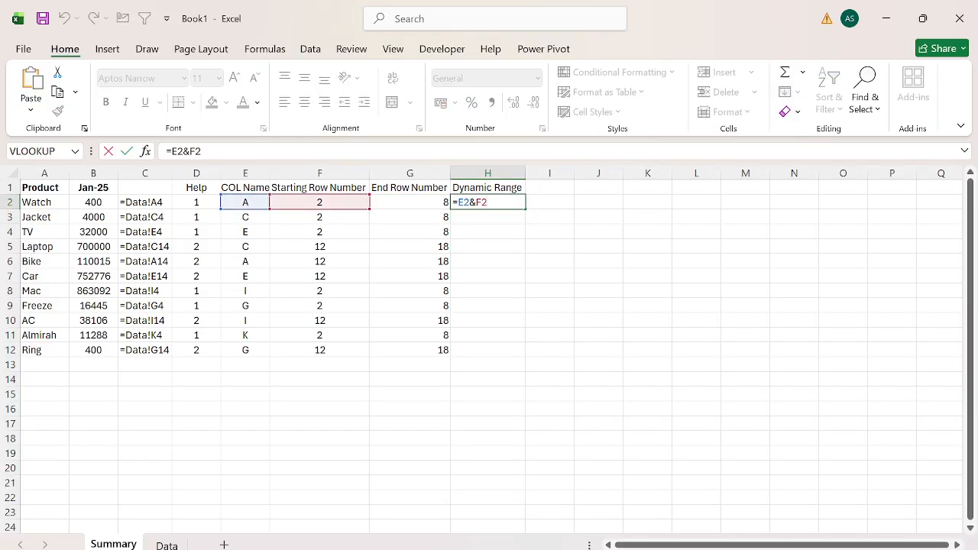
type("&\":\"&")
key("Left")
key("Left")
key("Left")
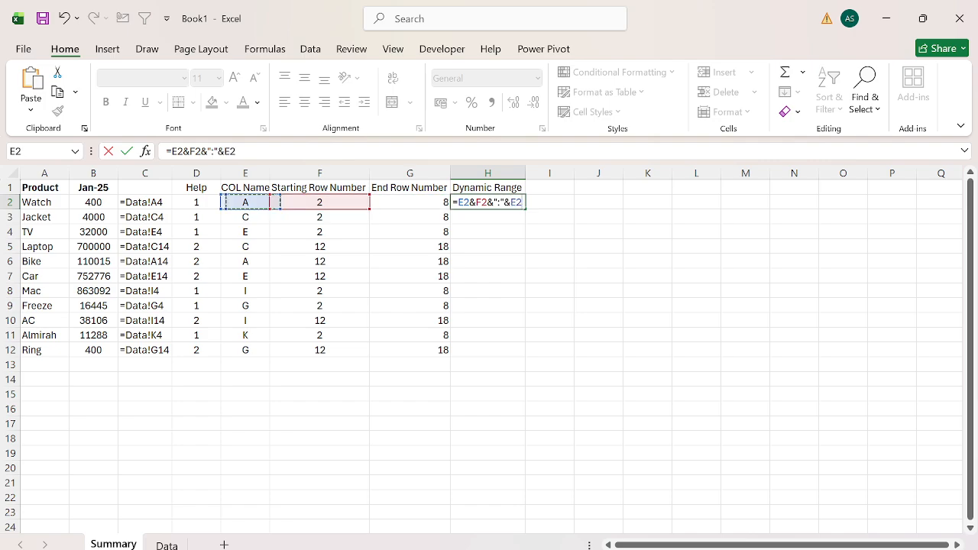
type("&")
key("Left")
key("Return")
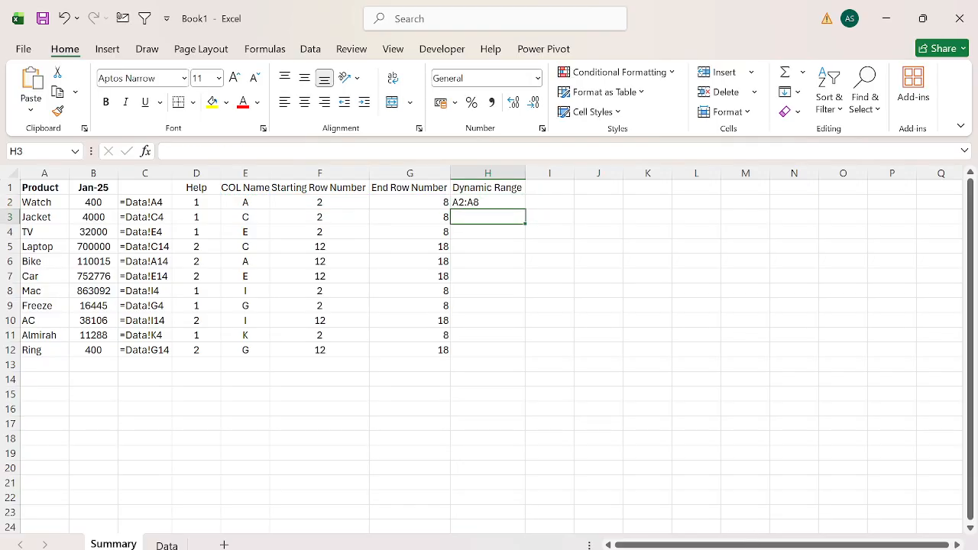
Fill the Dynamic Range formula from H2 down to H12.
key("Left")
key("ctrl+Down")
key("Right")
key("ctrl+shift+Up")
key("ctrl+d")
key("Down")
key("ctrl+Up")
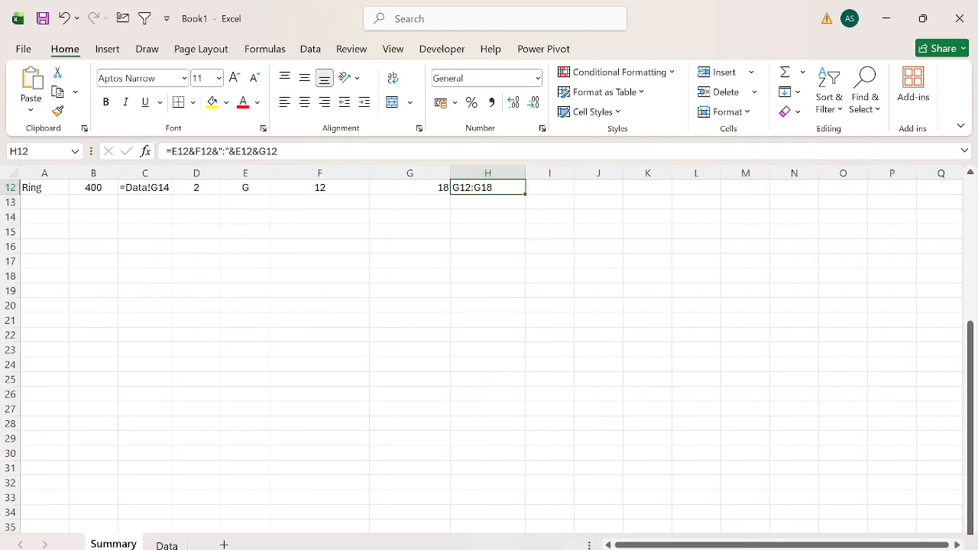
Center the Dynamic Range values in column H.
key("ctrl+Up")
key("ctrl+shift+Down")
key("alt")
key("h")
key("a")
key("c")
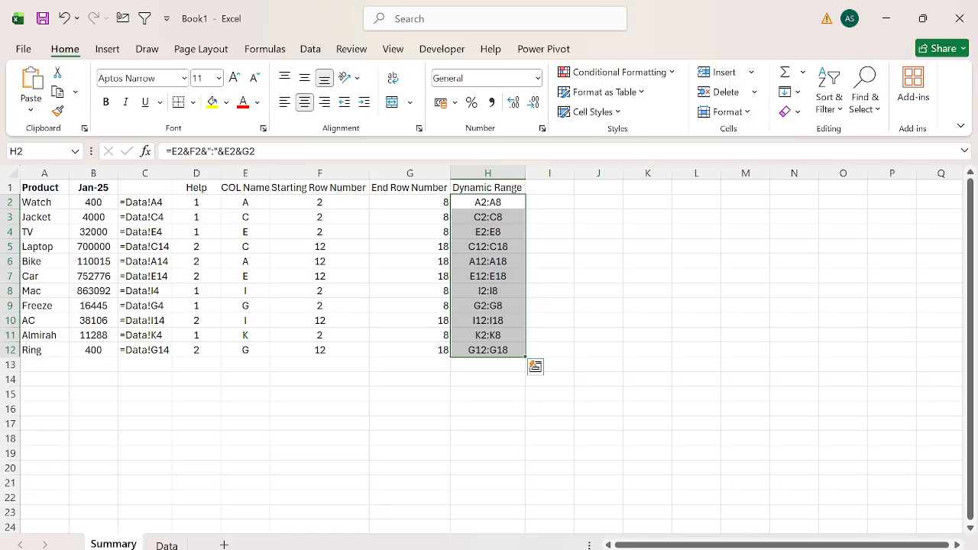
Enter a reference to the Watch values on the Data sheet, =Data!A2:A8, in I2.
key("ctrl+Up")
key("Right")
key("Down")
type("=")
key("ctrl+Page_Down")
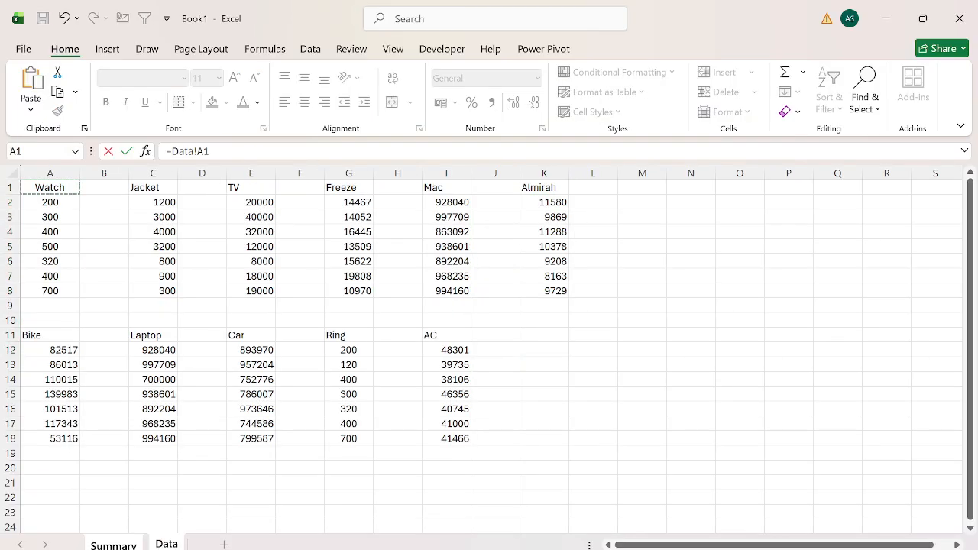
key("Down")
key("ctrl+shift+Down")
key("Return")
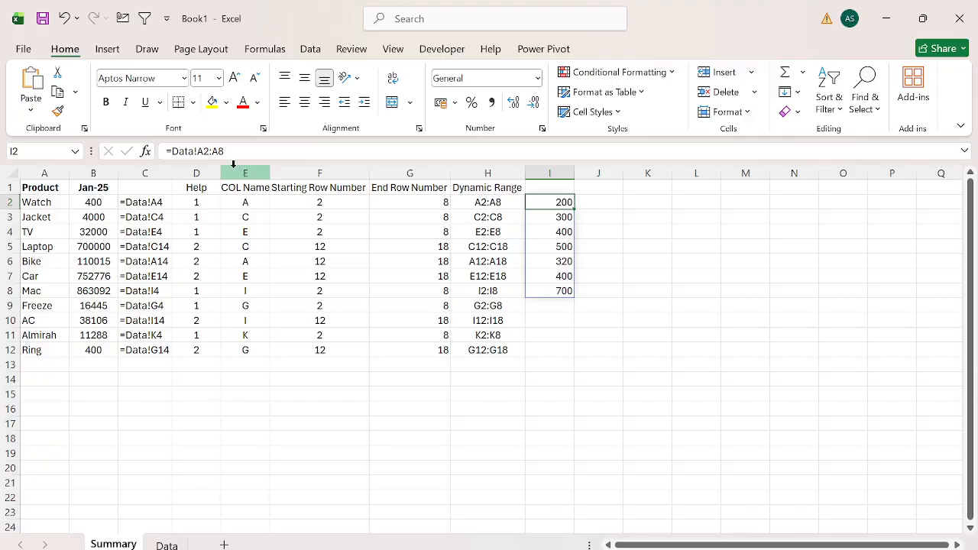
Copy the sheet prefix Data! from the formula in I2, leaving that formula unedited.
left_click(196, 152)
key("shift+Left")
key("shift+Left")
key("shift+Left")
key("shift+Left")
key("shift+Left")
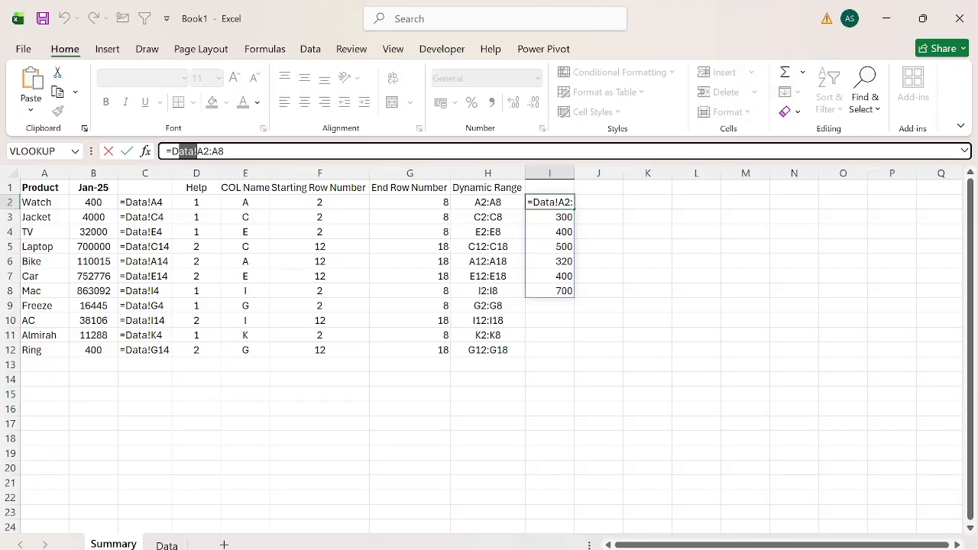
key("shift+Right")
key("ctrl+c")
key("Escape")
Prefix the Dynamic Range formula in H2 with the sheet name so it reads ="Data!"&E2&F2&":"&E2&G2.
key("Left")
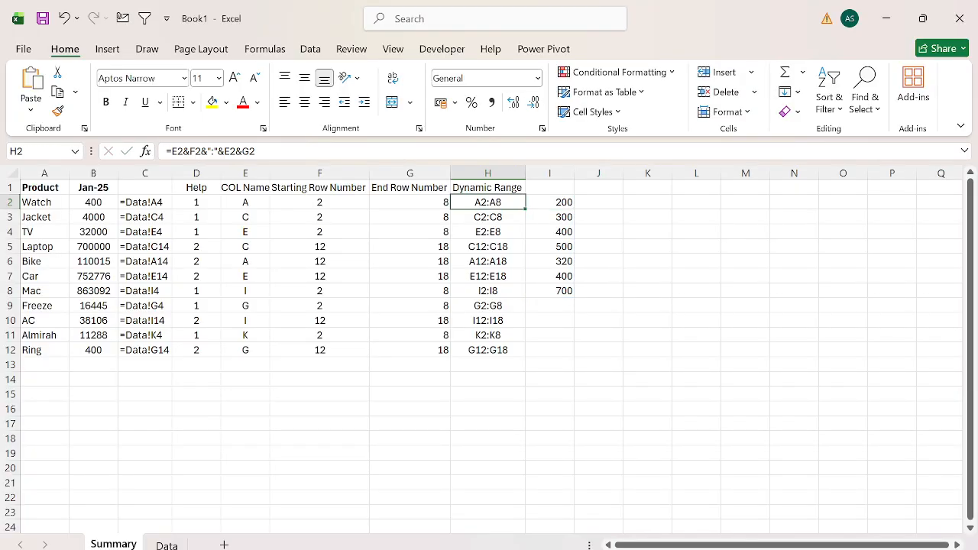
left_click(172, 151)
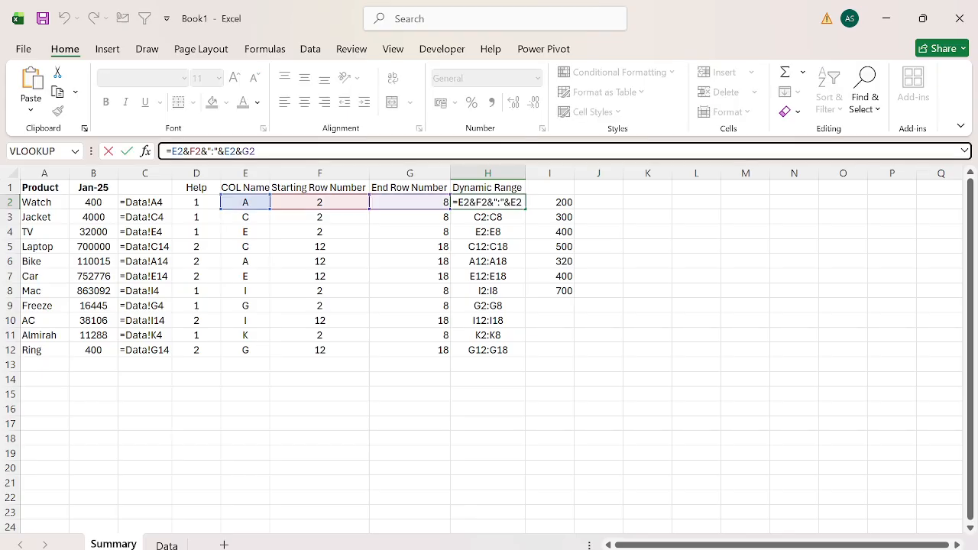
type("\"")
key("ctrl+v")
type("\"")
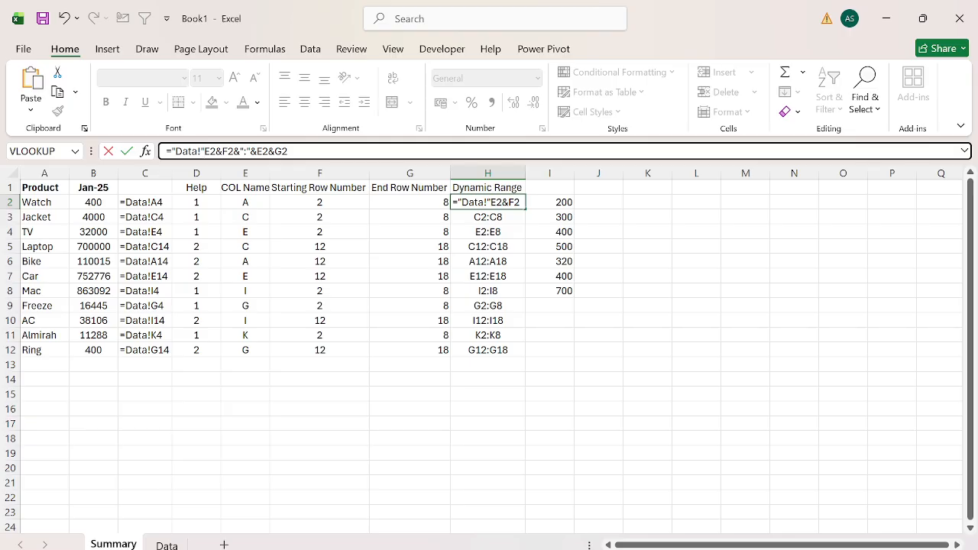
type("&")
key("Return")
Fill the updated Dynamic Range formula from H2 down to H12.
key("Up")
key("ctrl+shift+Down")
key("ctrl+d")
Clear the contents of column I to remove the trial reference to the Watch values.
key("Right")
key("ctrl+space")
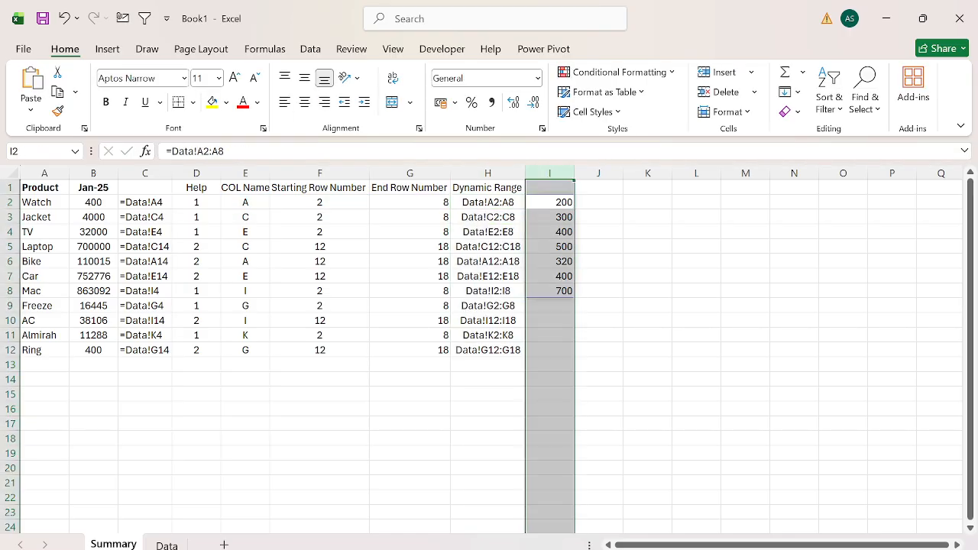
key("Delete")
Remove the centre alignment from the Dynamic Range values in H2:H12.
key("Left")
key("ctrl+shift+Down")
key("alt")
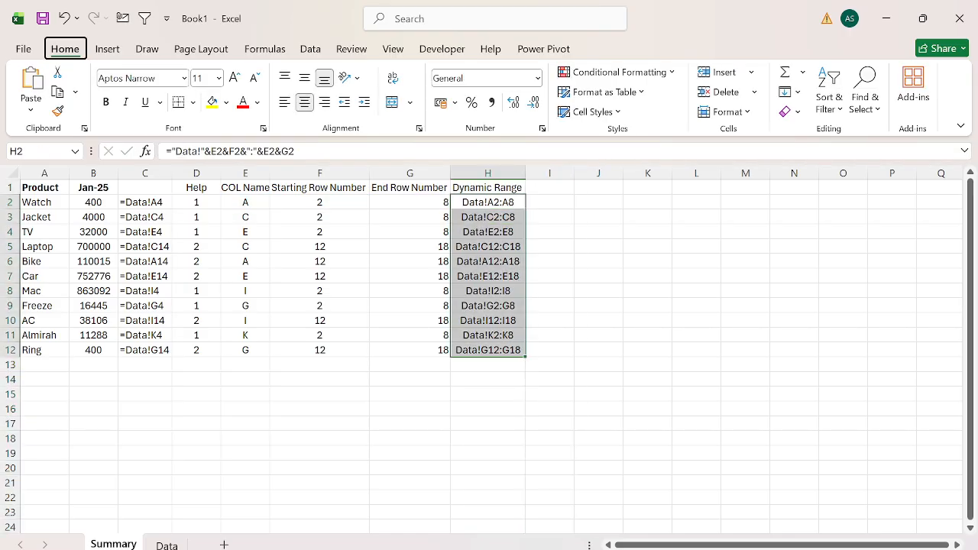
key("h")
key("a")
key("c")
Enter the header Avg in I1, beside Dynamic Range.
key("Up")
key("Right")
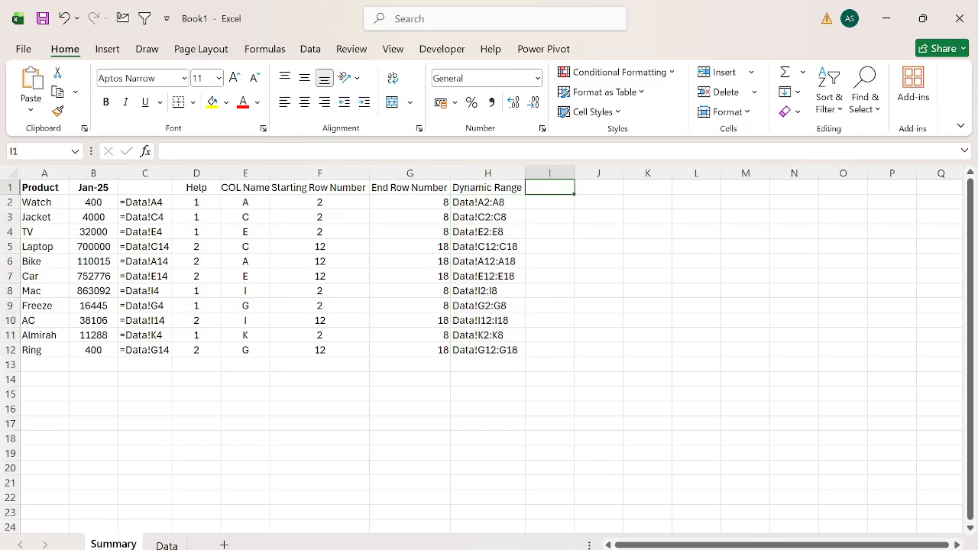
type("Avg")
key("Return")
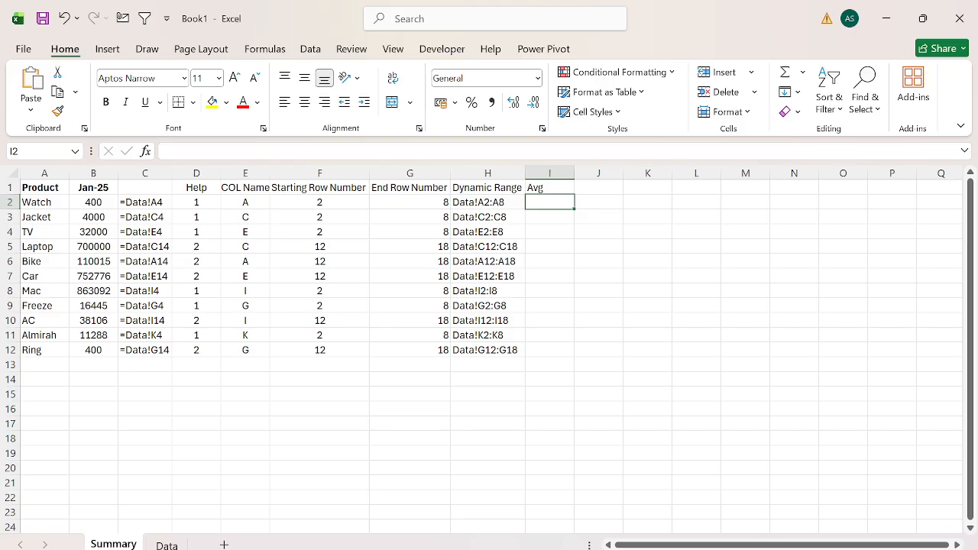
Enter =AVERAGE(INDIRECT(H2)) in I2 to average the Watch values through the dynamic range address.
type("=aver")
key("Tab")
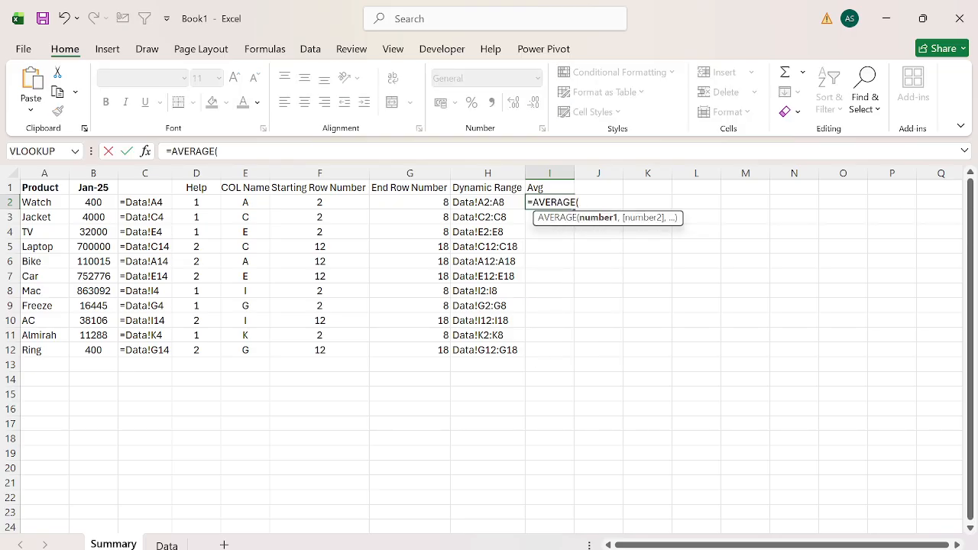
type("ind")
key("Down")
key("Tab")
key("Left")
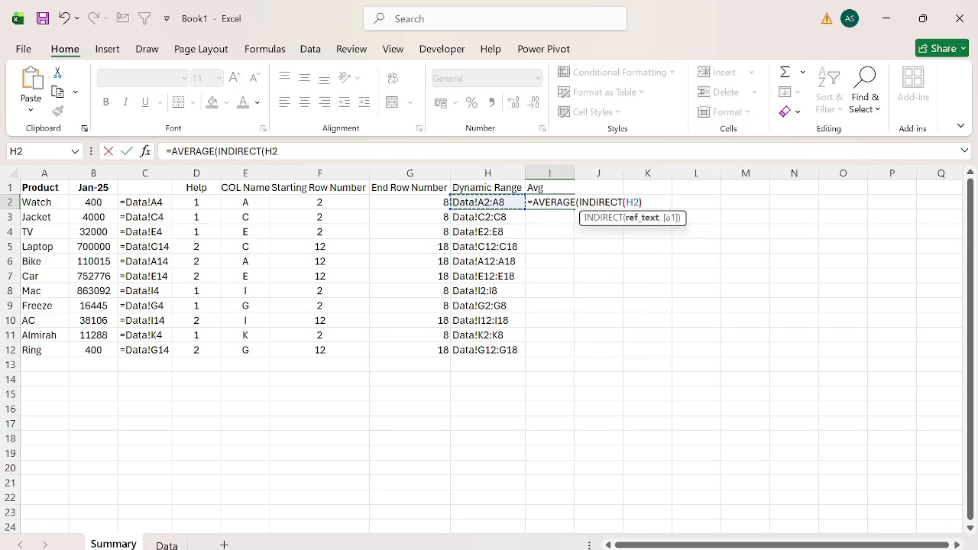
type(")")
key("Return")
key("Return")
Fill the average formula from I2 down to I12 for all products.
key("Left")
key("ctrl+Down")
key("Right")
key("ctrl+shift+Up")
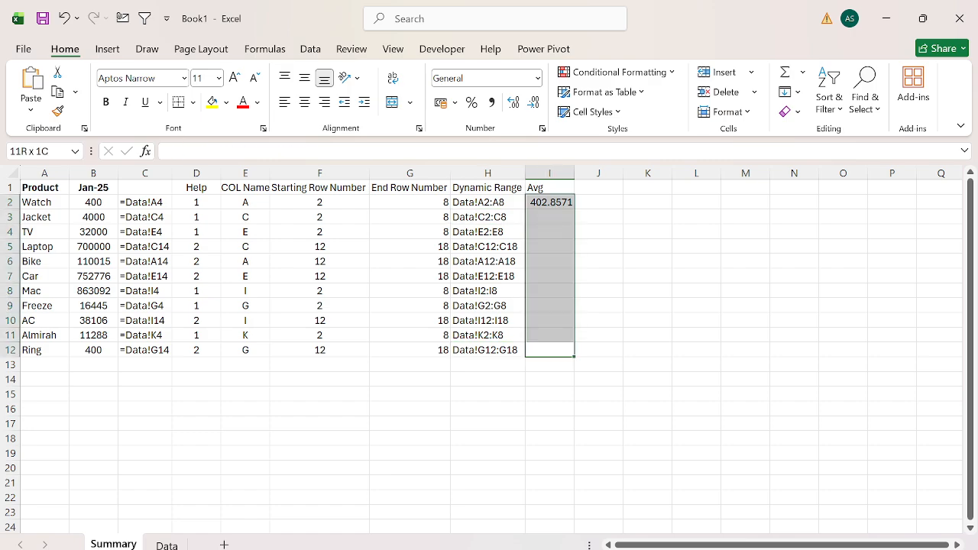
key("ctrl+d")
key("Left")
key("Right")
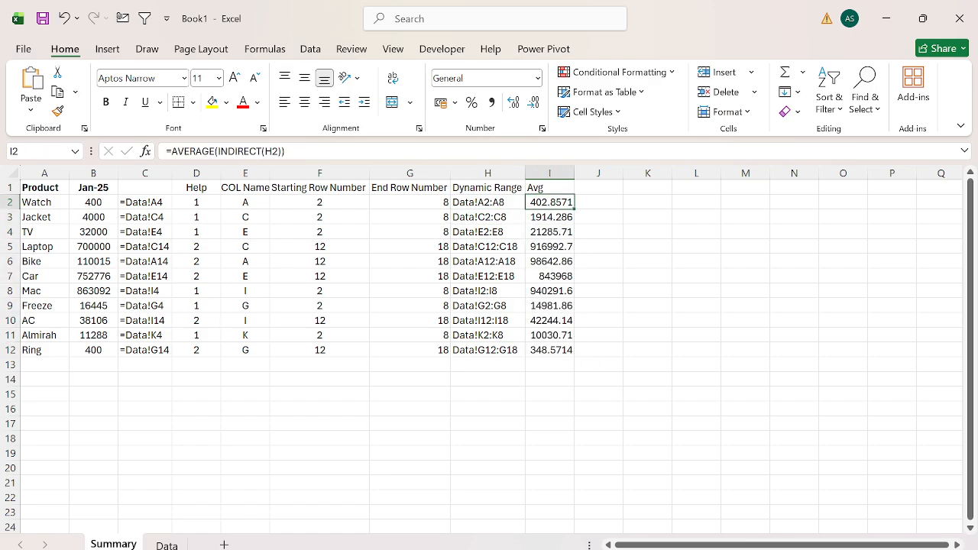
Select the Watch values A2:A8 on the Data sheet to check their average, and return to the Summary sheet.
key("ctrl+Page_Down")
key("Down")
key("ctrl+shift+Down")
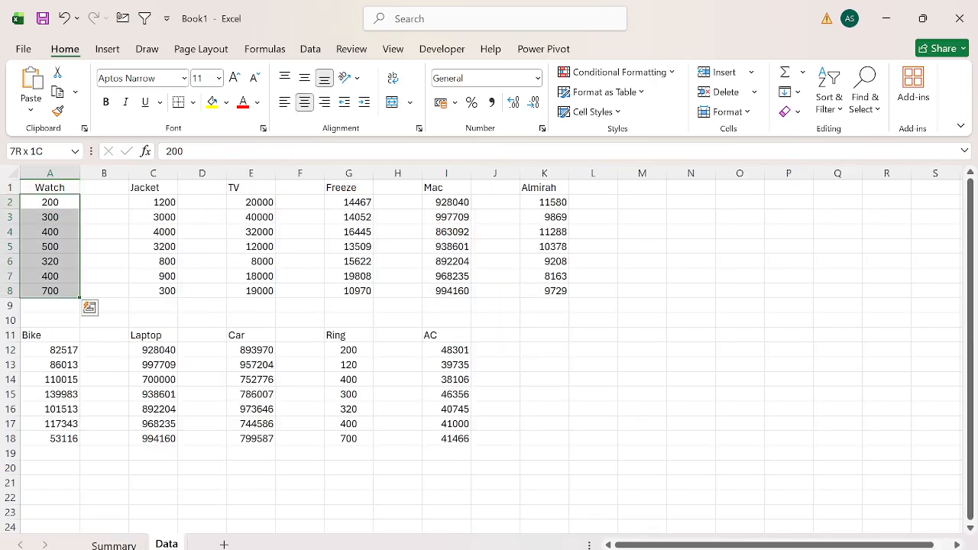
key("ctrl+Page_Up")
Check the Bike average in I6 against the Bike values A12:A18 on the Data sheet, and return to the Summary sheet.
key("Down")
key("Down")
key("Down")
key("Down")
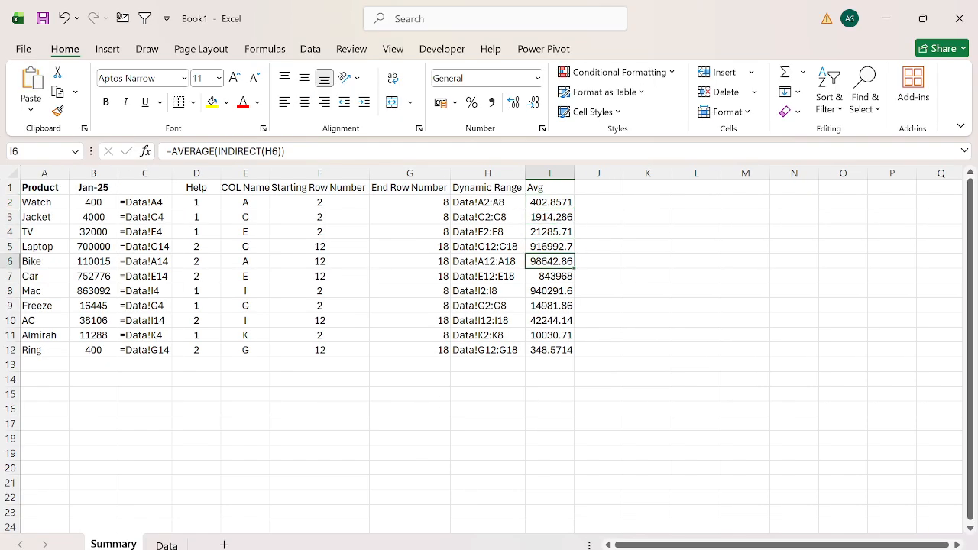
key("ctrl+Page_Down")
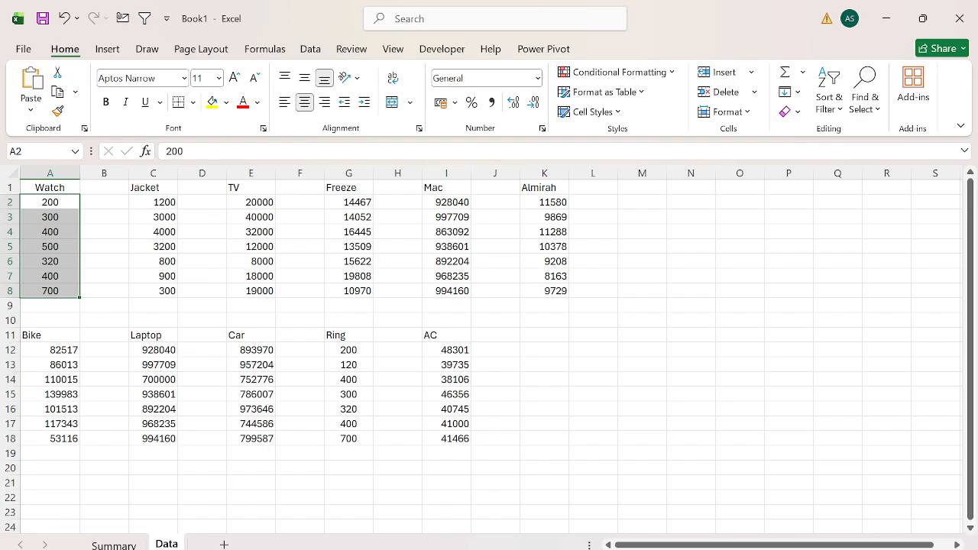
key("ctrl+Down")
key("ctrl+Down")
key("Down")
key("ctrl+shift+Down")
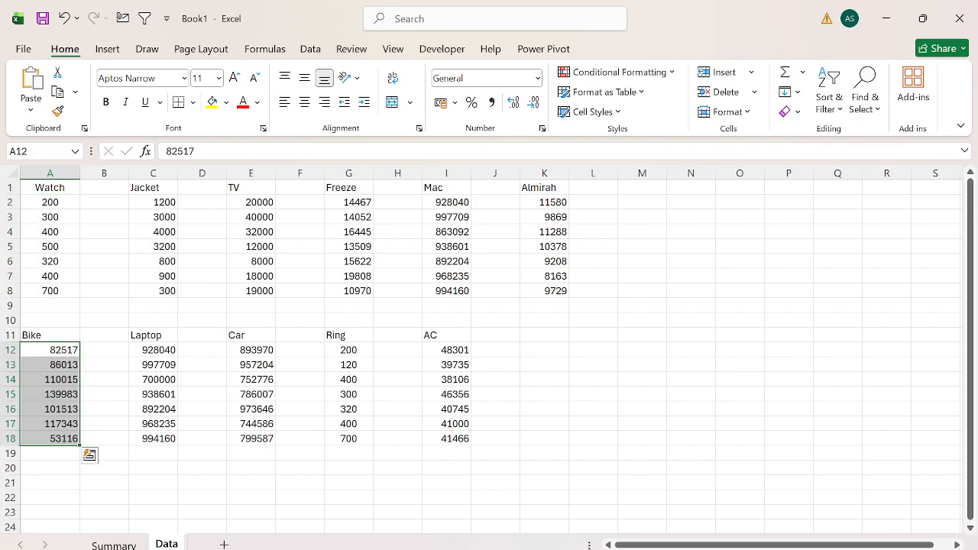
key("ctrl+Page_Up")
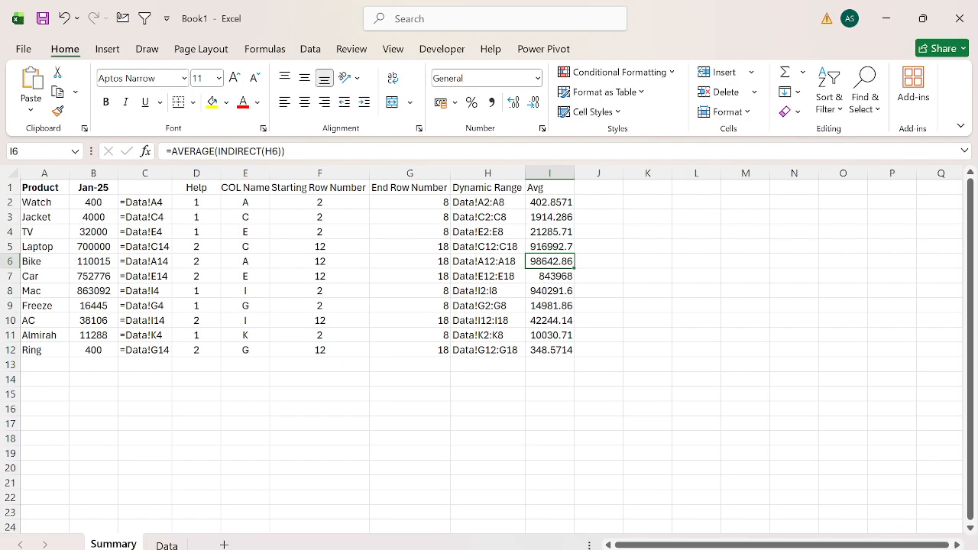
Inspect the average formula in I2 and the cell it references, leaving the formula unedited.
key("Up")
key("Up")
key("Up")
key("Up")
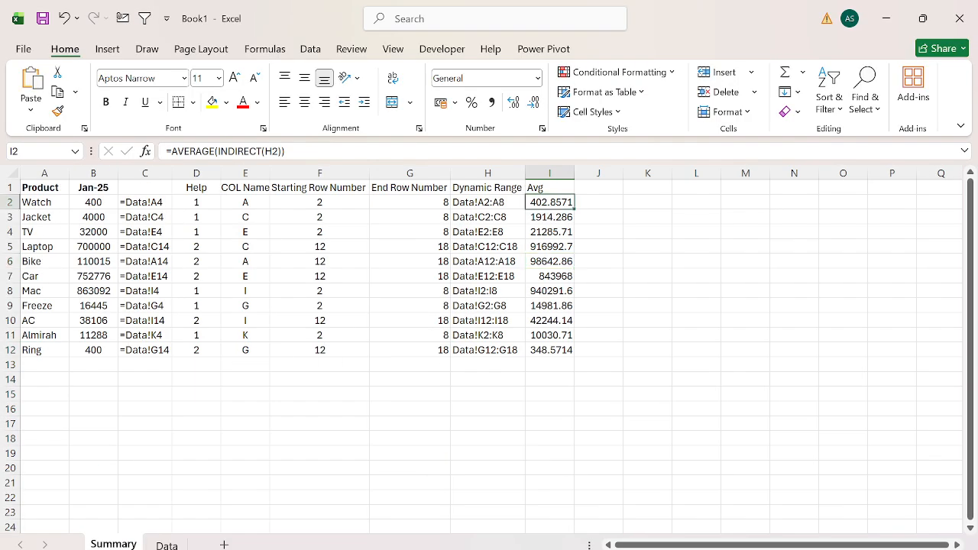
key("F2")
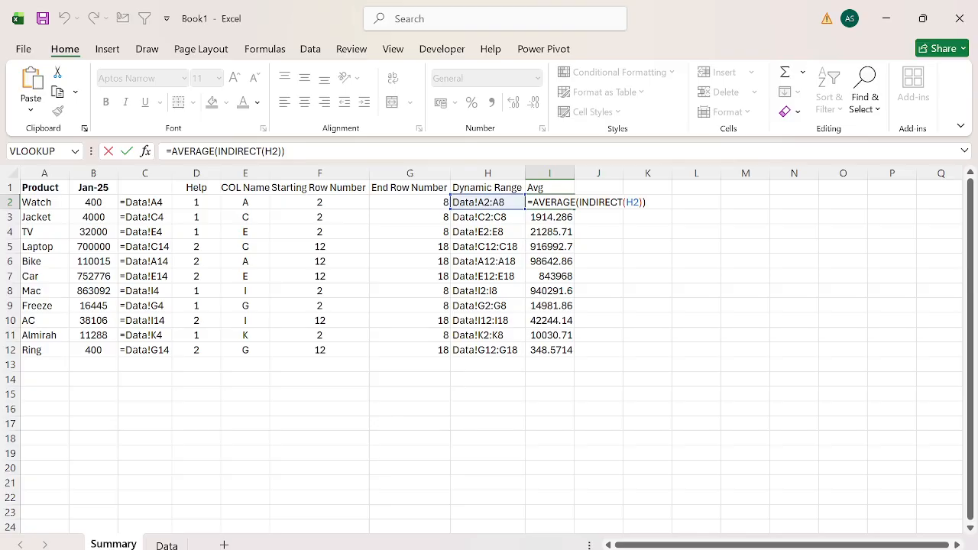
key("Escape")
Select the helper columns C through H on the Summary sheet.
key("Left")
key("Left")
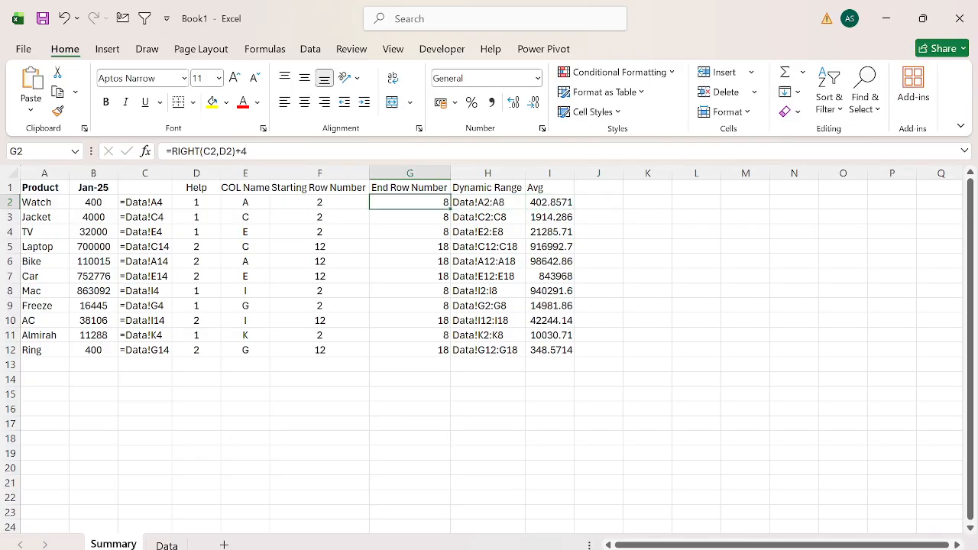
key("Up")
key("Left")
key("Left")
key("Left")
key("Left")
key("shift+Right")
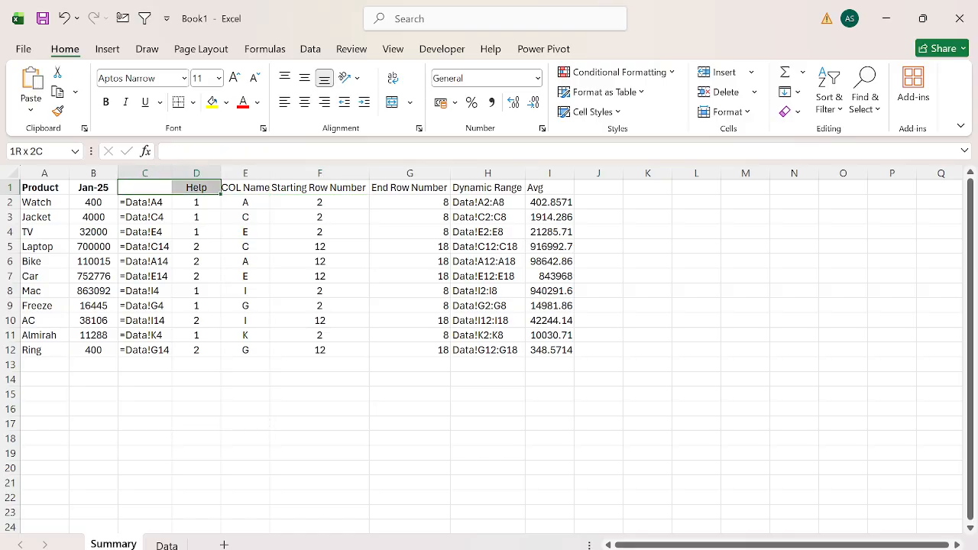
key("shift+Left")
key("ctrl+space")
key("shift+Right")
key("shift+Right")
key("shift+Right")
key("shift+Right")
key("shift+Right")
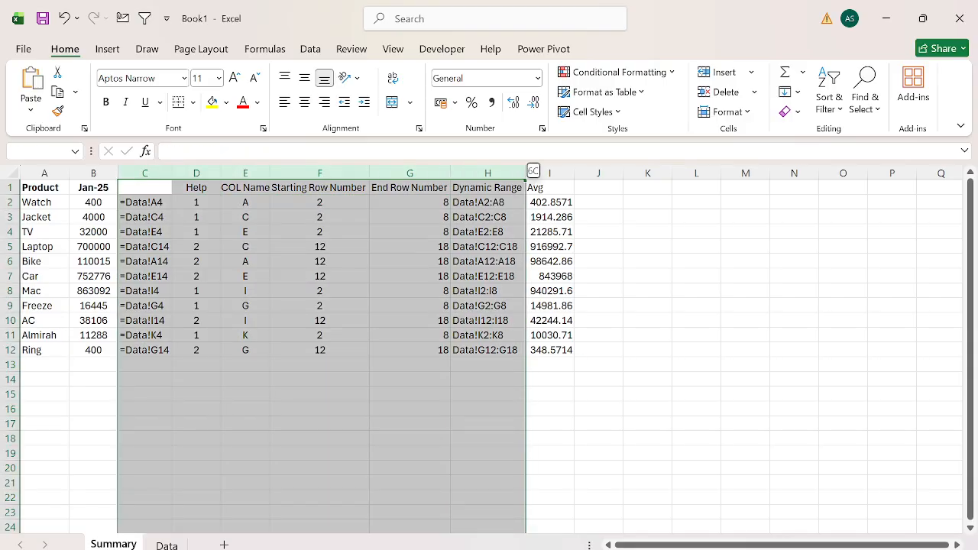